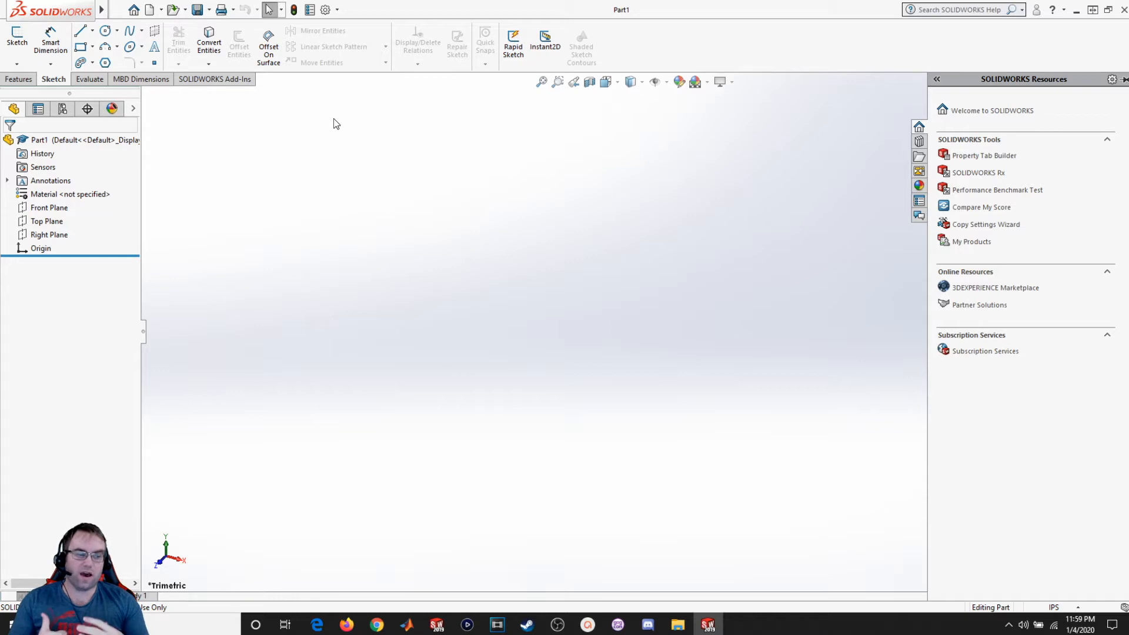
Start a sketch on the Front Plane and draw a corner rectangle above and to the right of the origin
{"action": "left_click", "coordinate": [17, 36]}
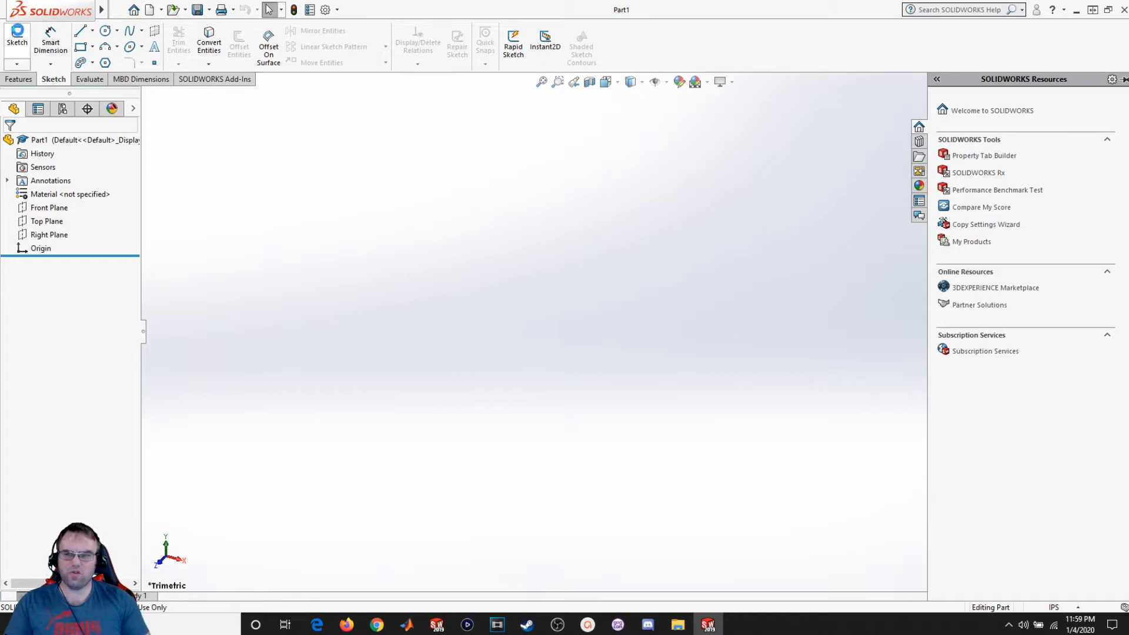
{"action": "left_click", "coordinate": [523, 198]}
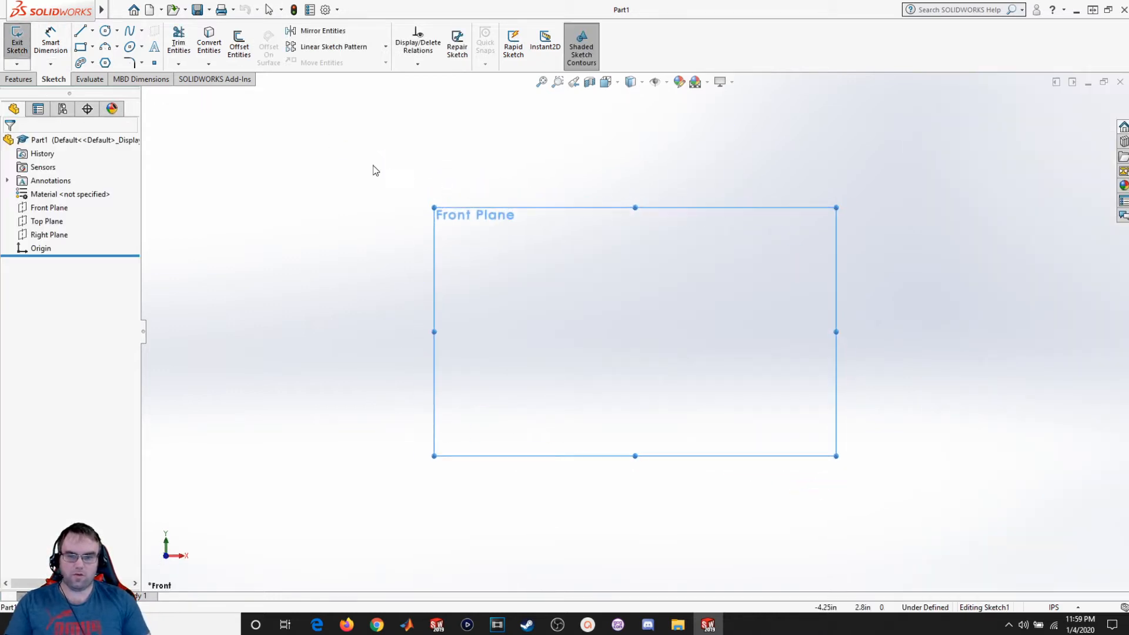
{"action": "left_click", "coordinate": [80, 47]}
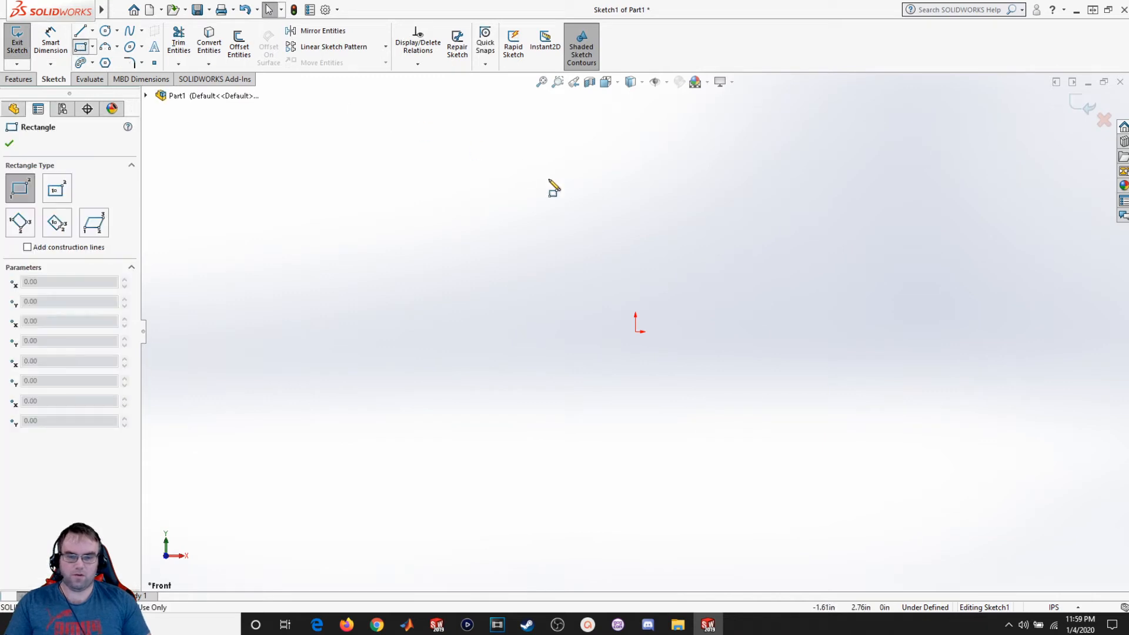
{"action": "left_click", "coordinate": [672, 282]}
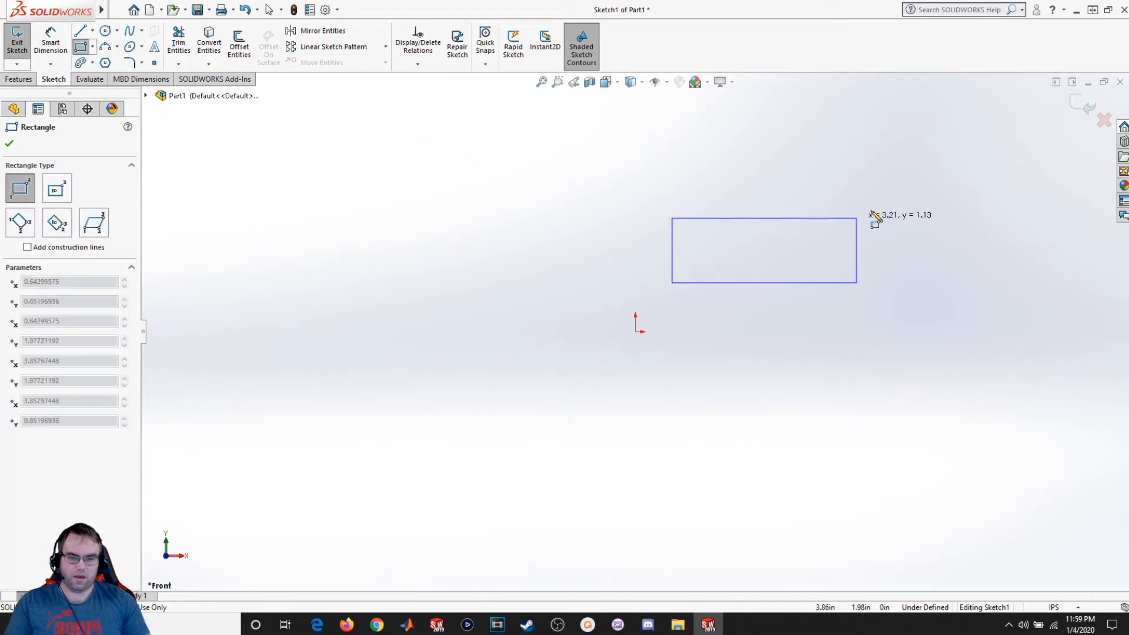
{"action": "left_click", "coordinate": [889, 179]}
{"action": "key", "text": "Escape"}
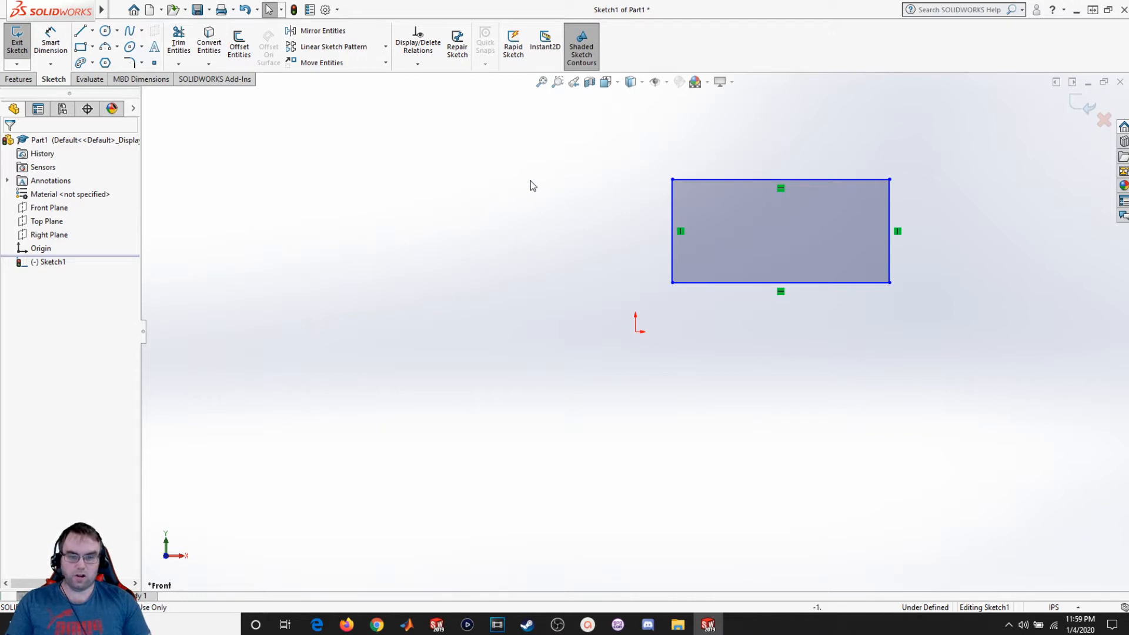
Reposition the rectangle's upper and left edges freehand, and attach its lower-left corner to the origin
{"action": "left_click_drag", "start_coordinate": [708, 183], "coordinate": [650, 235]}
{"action": "left_click", "coordinate": [869, 435]}
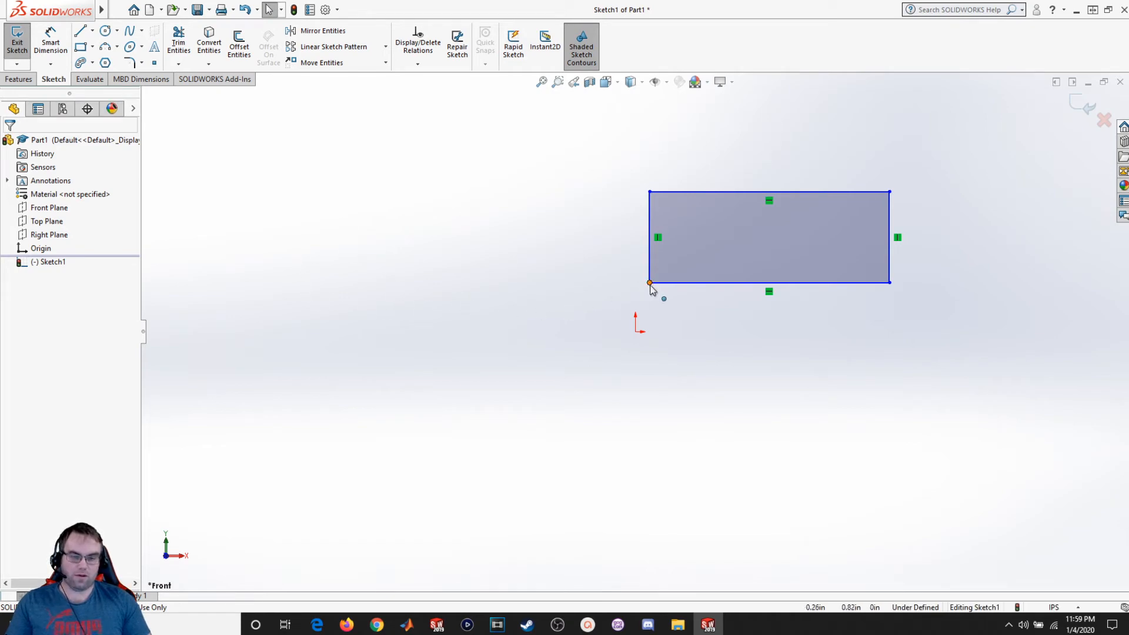
{"action": "left_click_drag", "start_coordinate": [650, 284], "coordinate": [637, 333]}
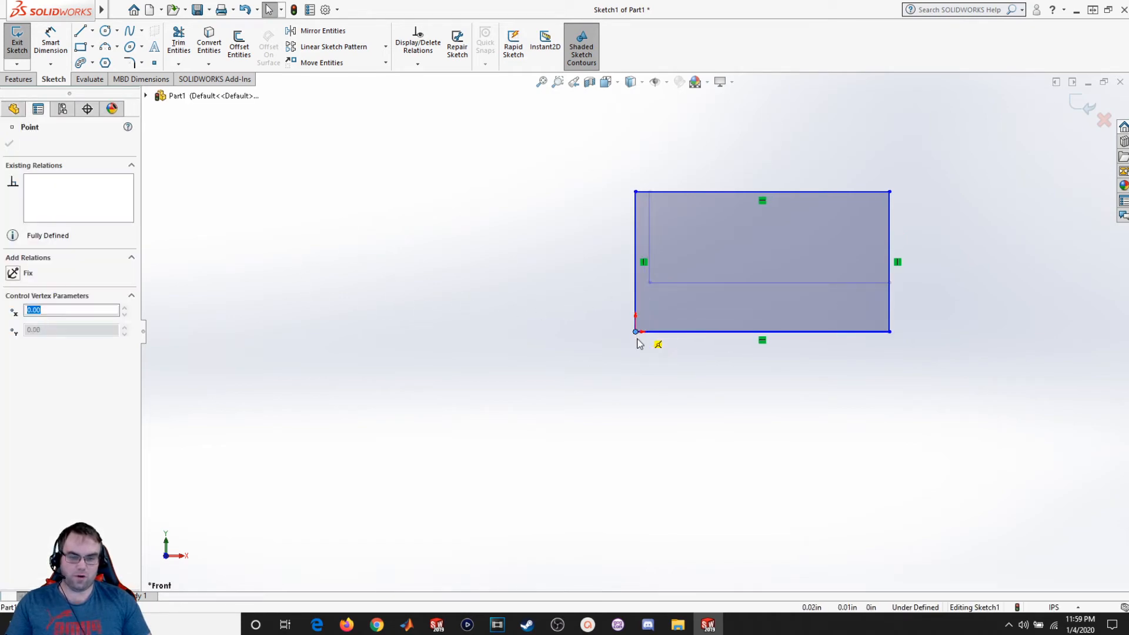
{"action": "left_click", "coordinate": [640, 417]}
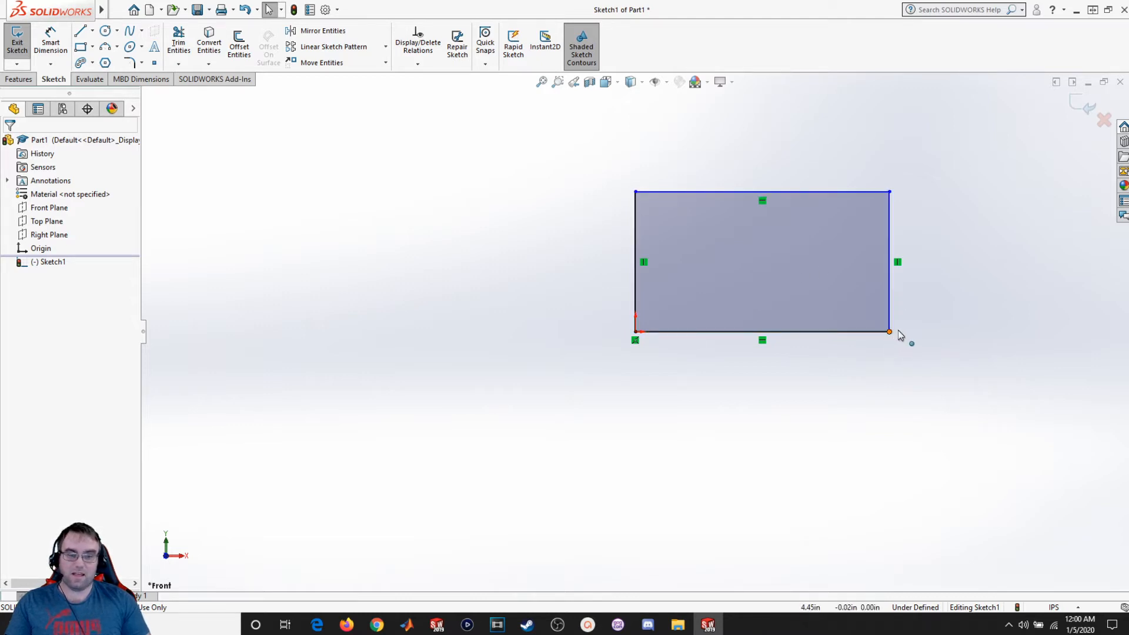
Test the rectangle's remaining freedom by pulling its corners and edges, reshaping it to about 4.74 by 3.02 in
{"action": "left_click_drag", "start_coordinate": [894, 334], "coordinate": [939, 337]}
{"action": "left_click", "coordinate": [853, 414]}
{"action": "left_click_drag", "start_coordinate": [829, 331], "coordinate": [844, 330]}
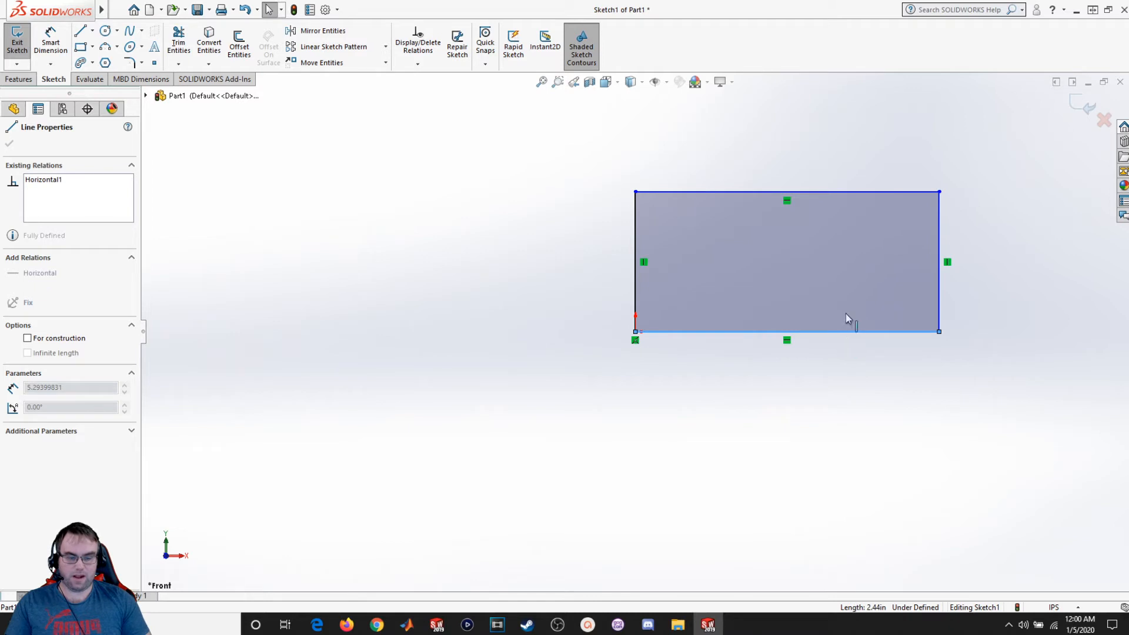
{"action": "left_click", "coordinate": [810, 388]}
{"action": "left_click_drag", "start_coordinate": [655, 294], "coordinate": [678, 313]}
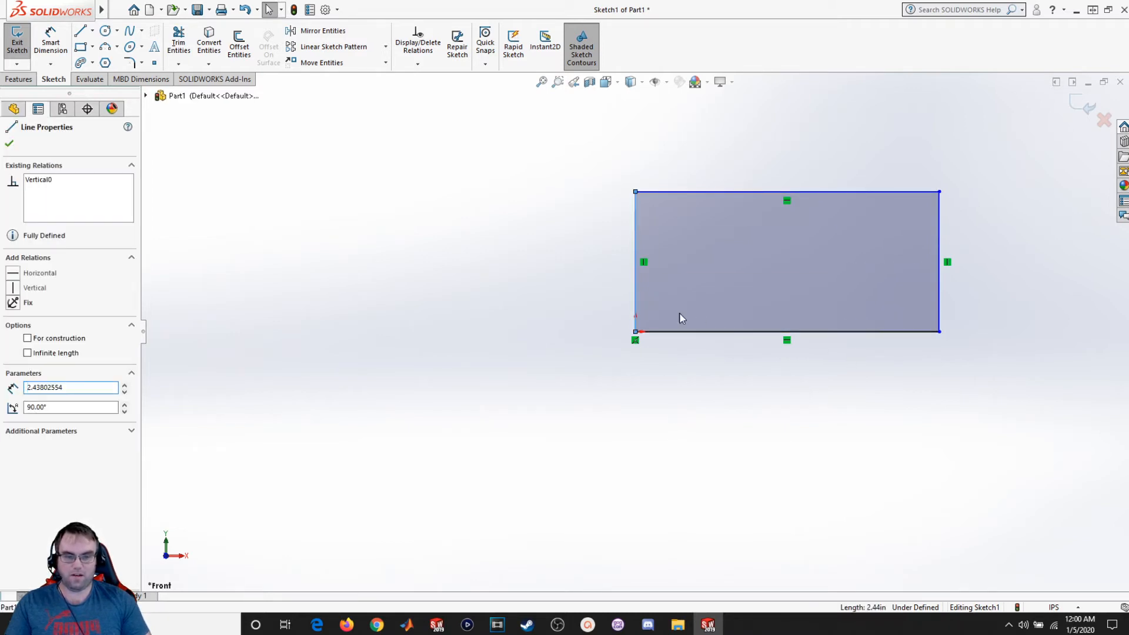
{"action": "left_click_drag", "start_coordinate": [665, 192], "coordinate": [833, 159]}
{"action": "left_click", "coordinate": [940, 208]}
{"action": "left_click_drag", "start_coordinate": [862, 211], "coordinate": [909, 226]}
{"action": "left_click", "coordinate": [825, 523]}
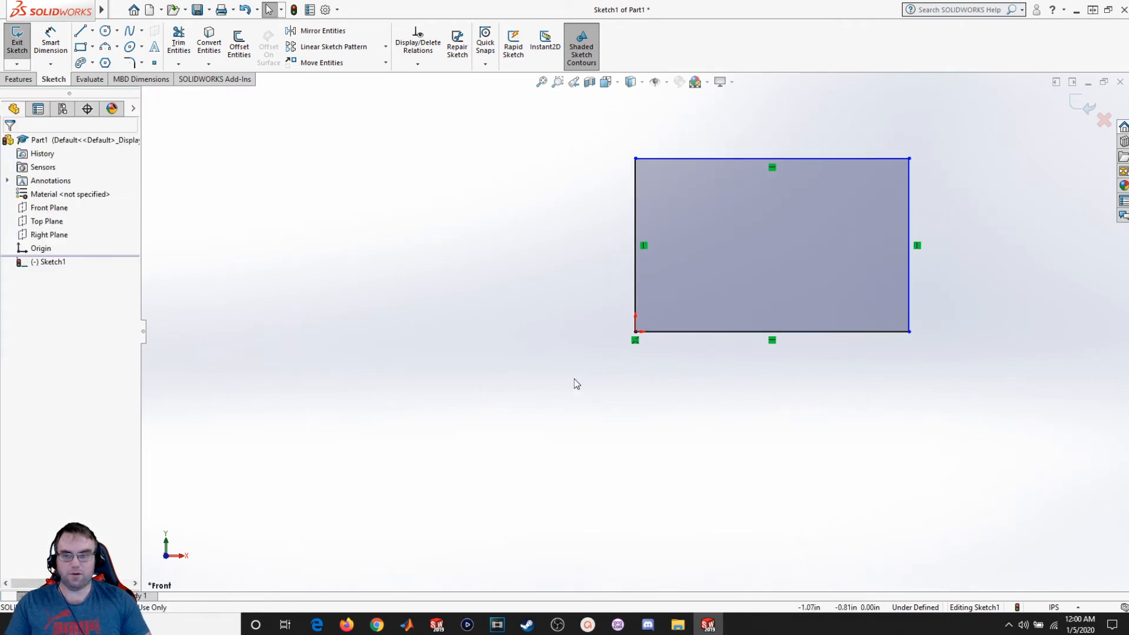
Dimension the rectangle's left edge with a height of 3 in
{"action": "left_click", "coordinate": [51, 41]}
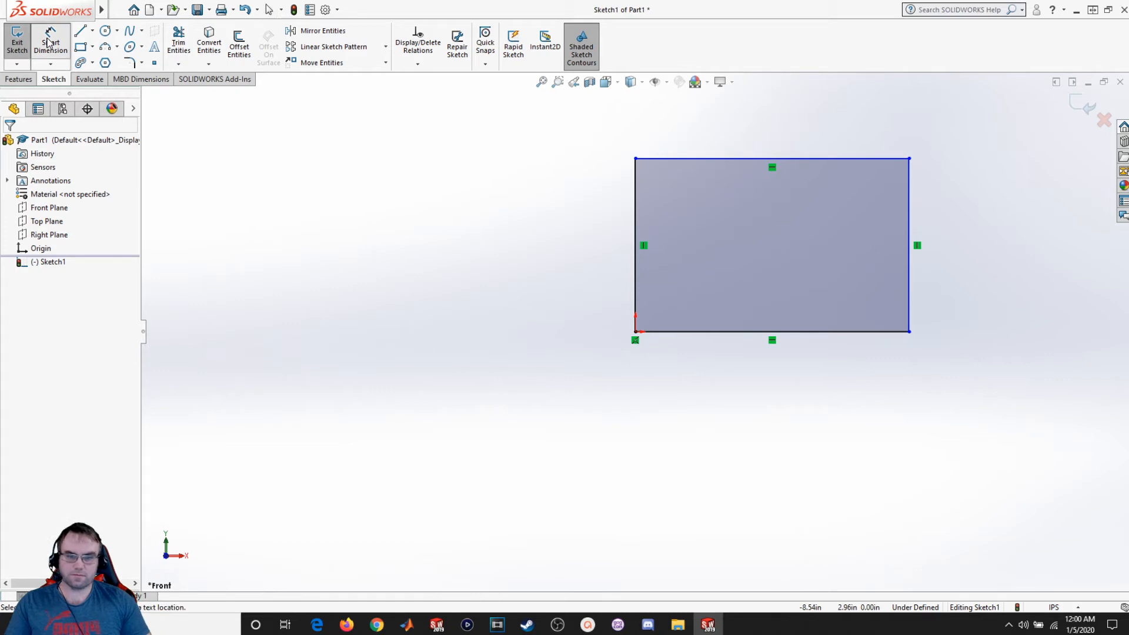
{"action": "left_click", "coordinate": [636, 279]}
{"action": "left_click", "coordinate": [488, 253]}
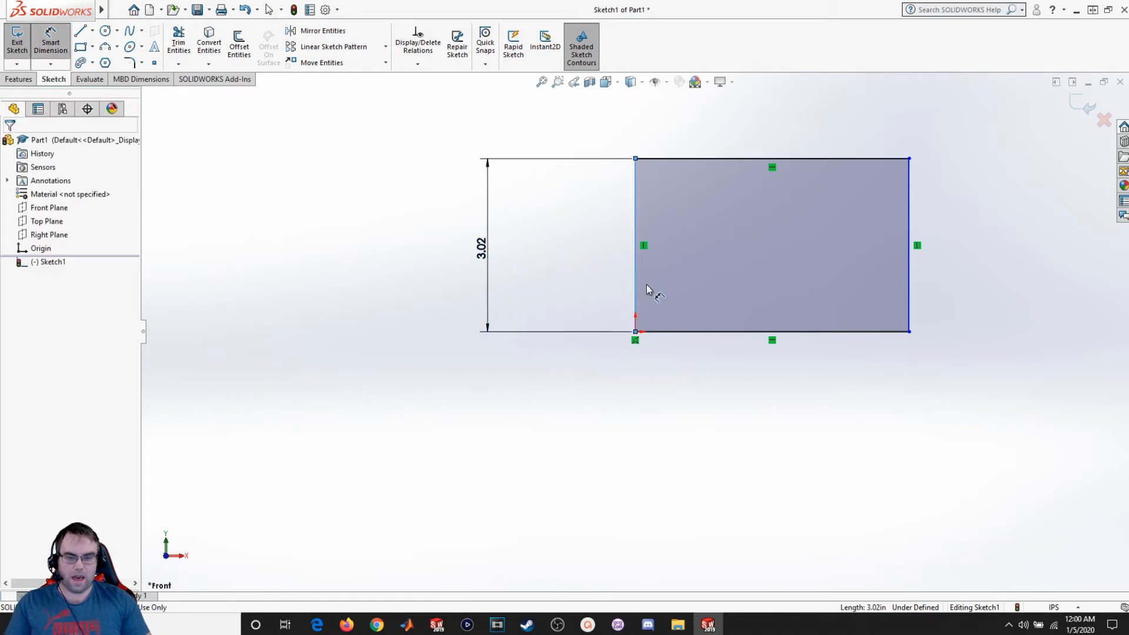
{"action": "type", "text": "3"}
{"action": "key", "text": "Return"}
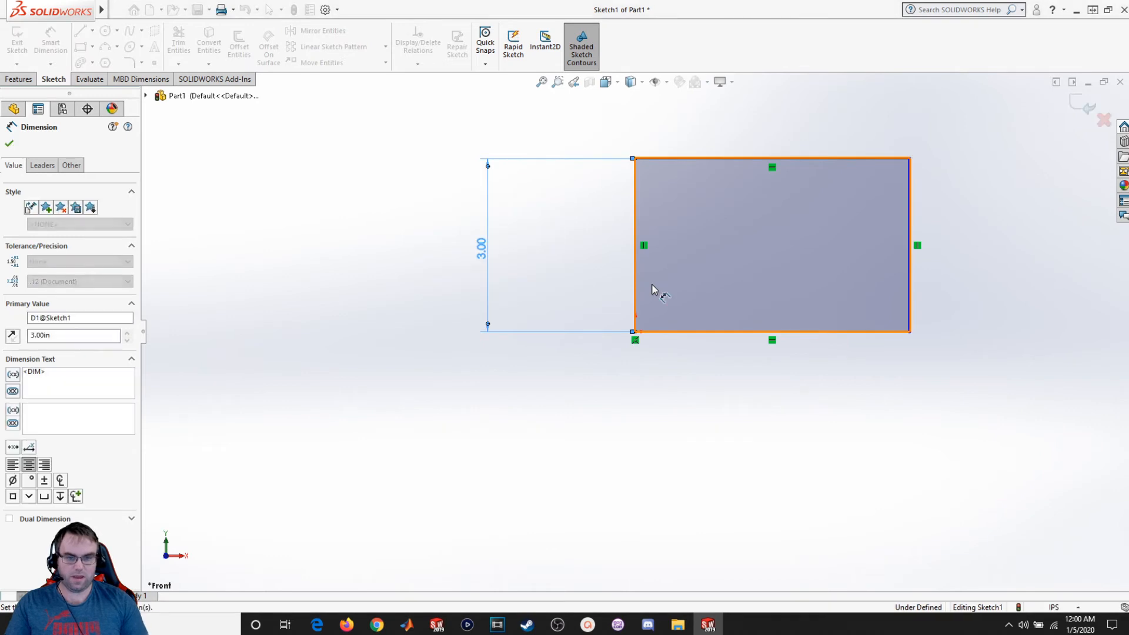
{"action": "key", "text": "Escape"}
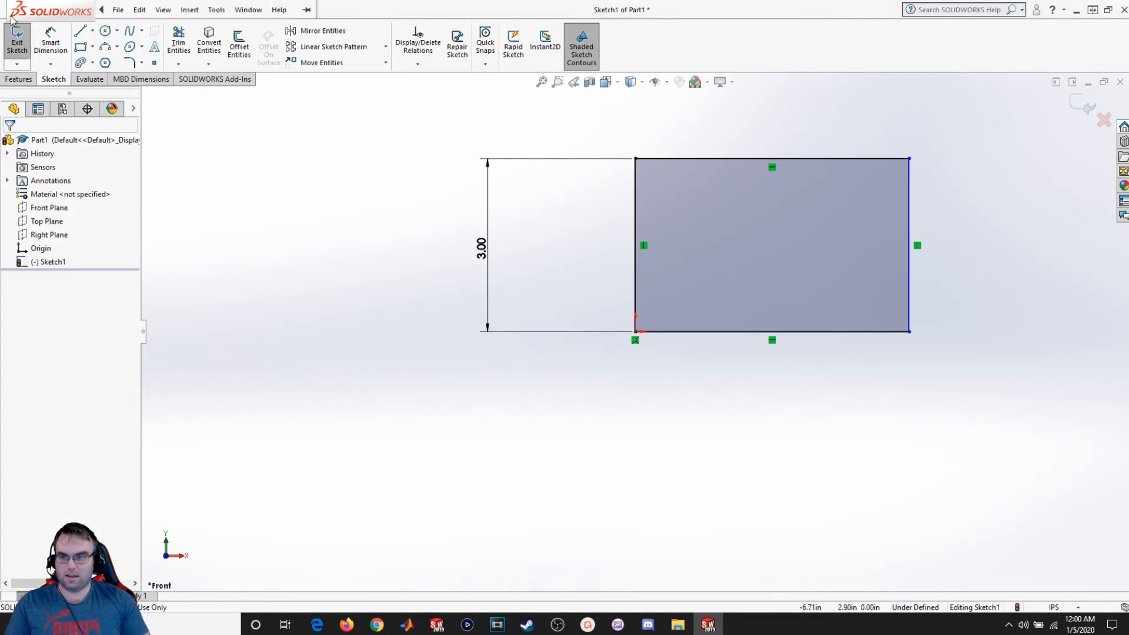
Dimension the rectangle's bottom edge with a width of 5 in
{"action": "left_click", "coordinate": [51, 41]}
{"action": "left_click", "coordinate": [711, 333]}
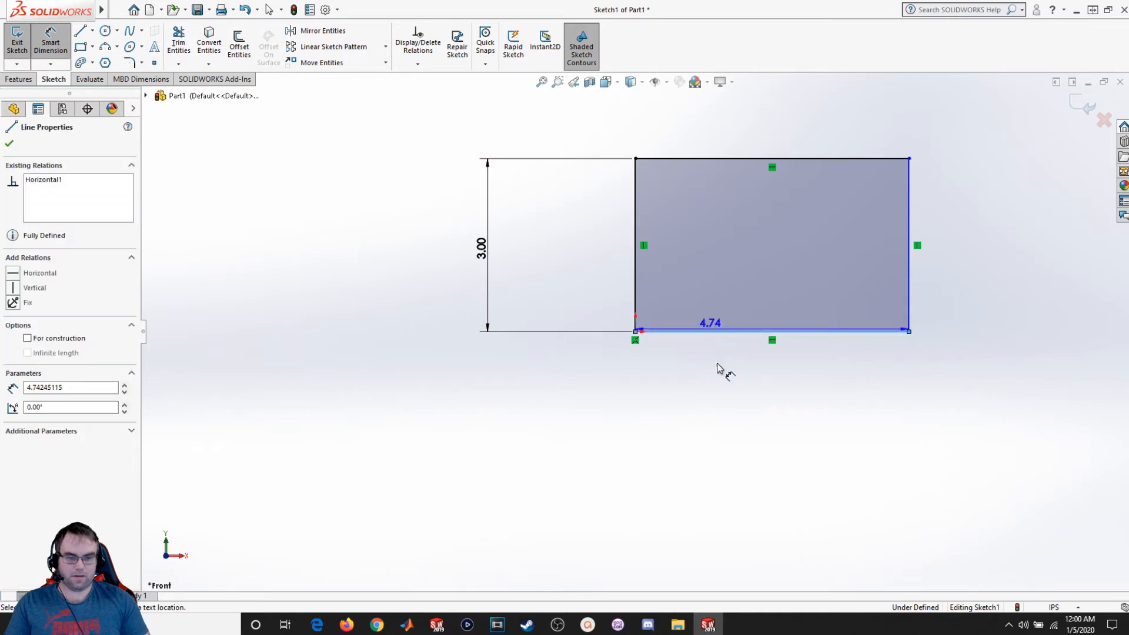
{"action": "left_click", "coordinate": [745, 419]}
{"action": "type", "text": "5.00in"}
{"action": "key", "text": "Return"}
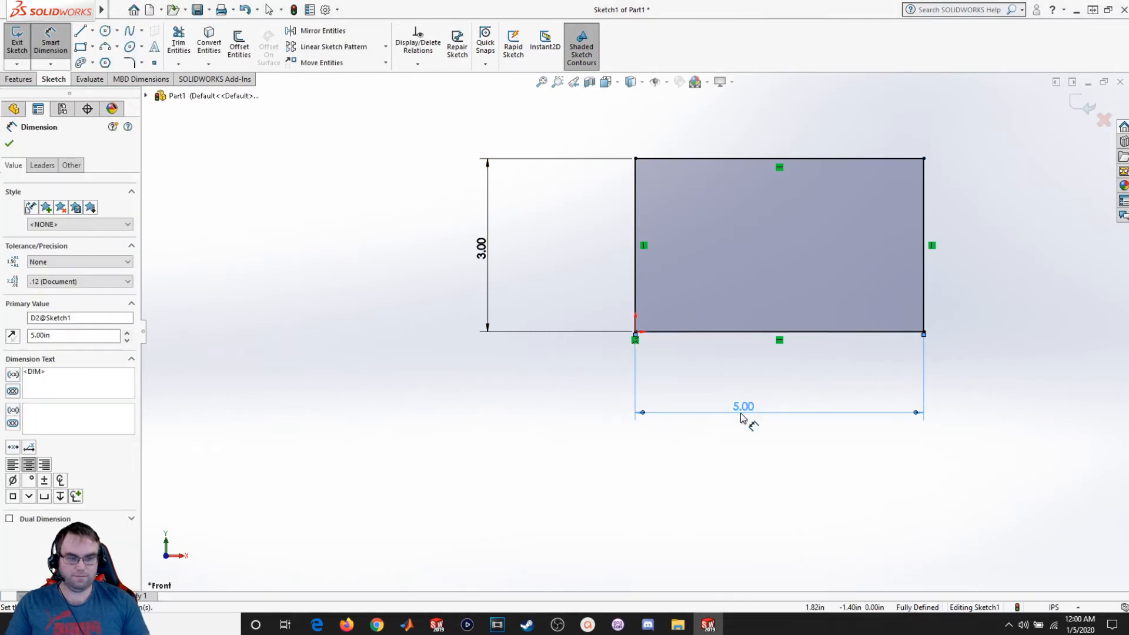
{"action": "left_click", "coordinate": [10, 145]}
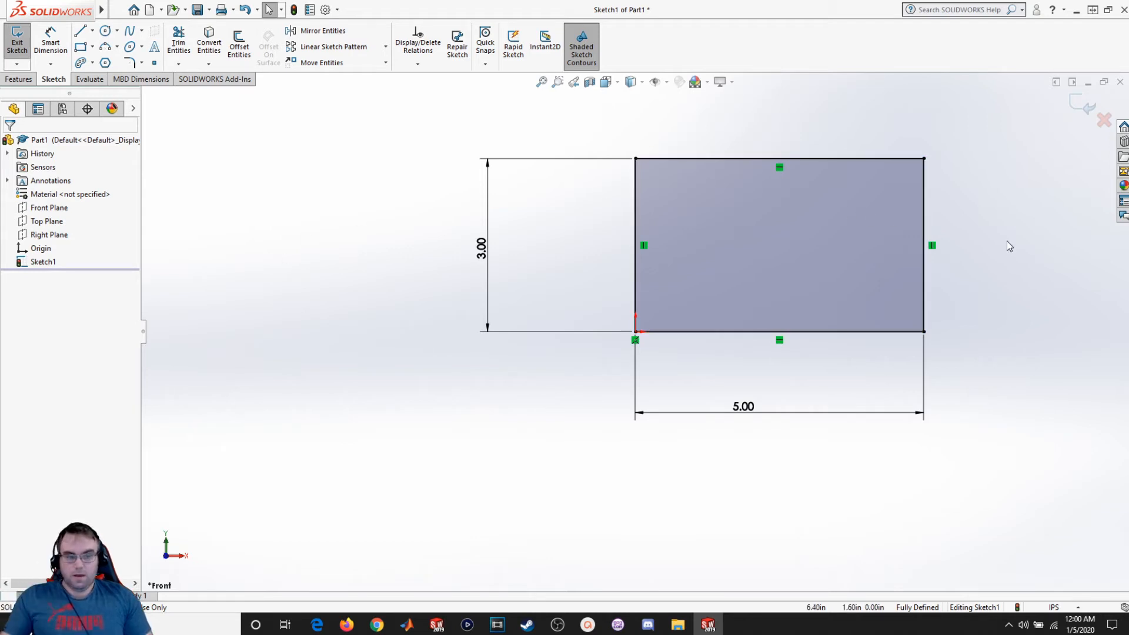
{"action": "left_click", "coordinate": [925, 159]}
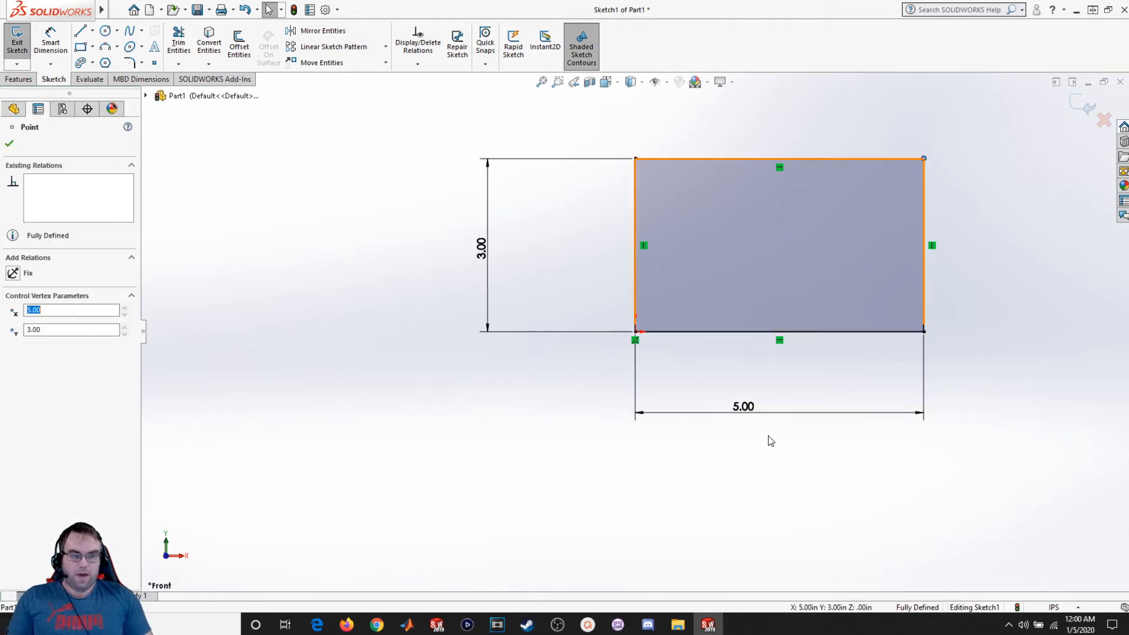
{"action": "left_click", "coordinate": [757, 447]}
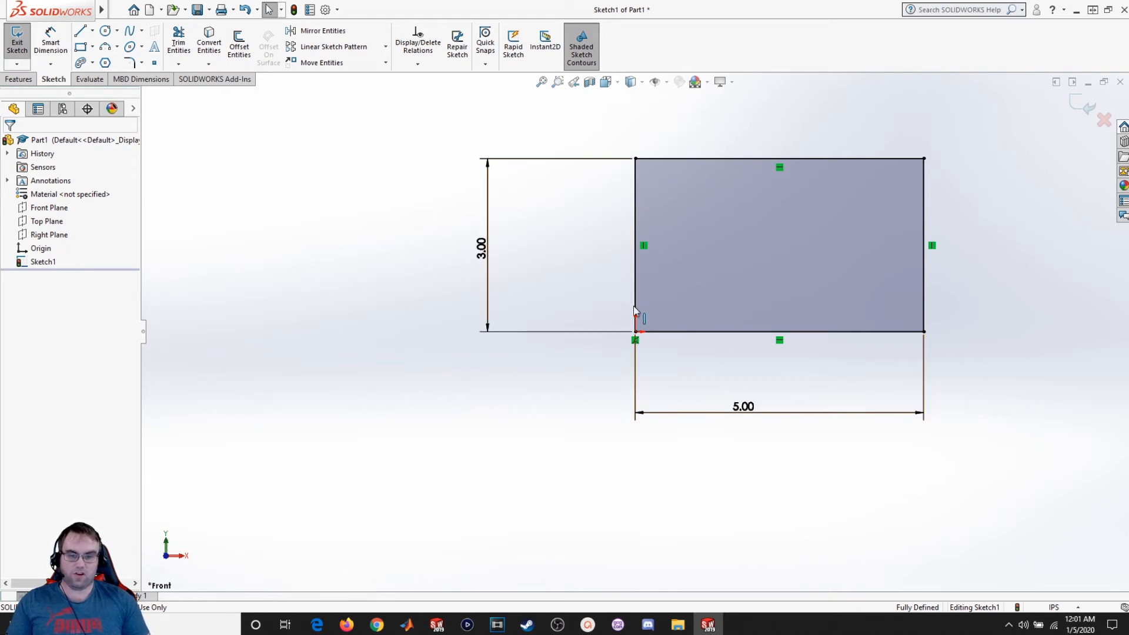
Try an Equal relation between the rectangle's left and bottom edges, and delete that relation again
{"action": "left_click", "coordinate": [637, 274]}
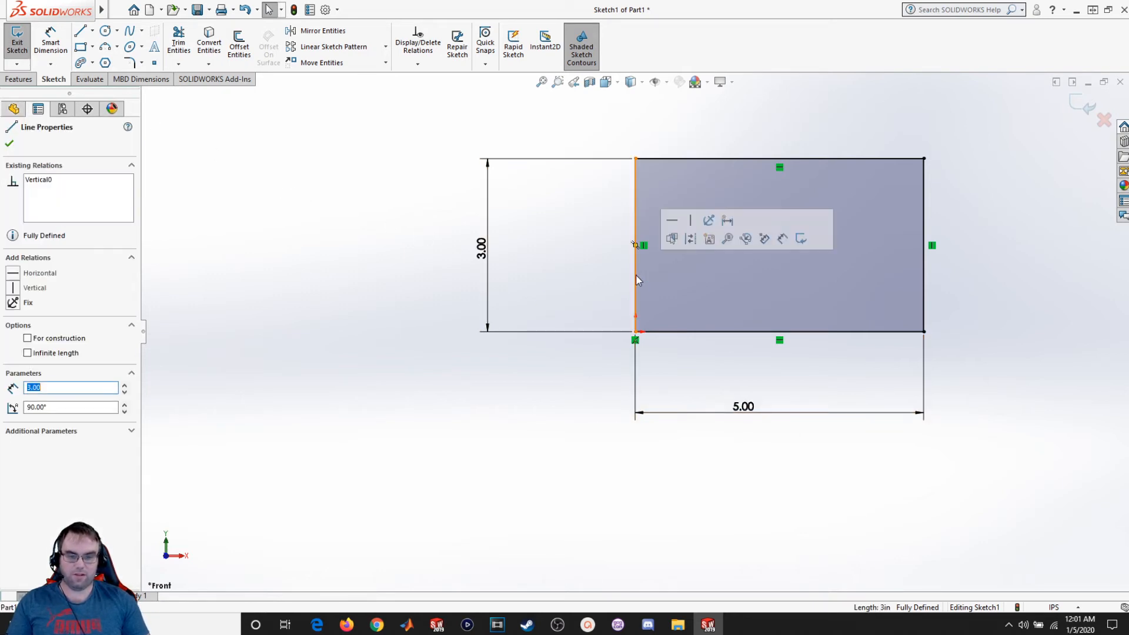
{"action": "left_click", "coordinate": [696, 330], "text": "ctrl"}
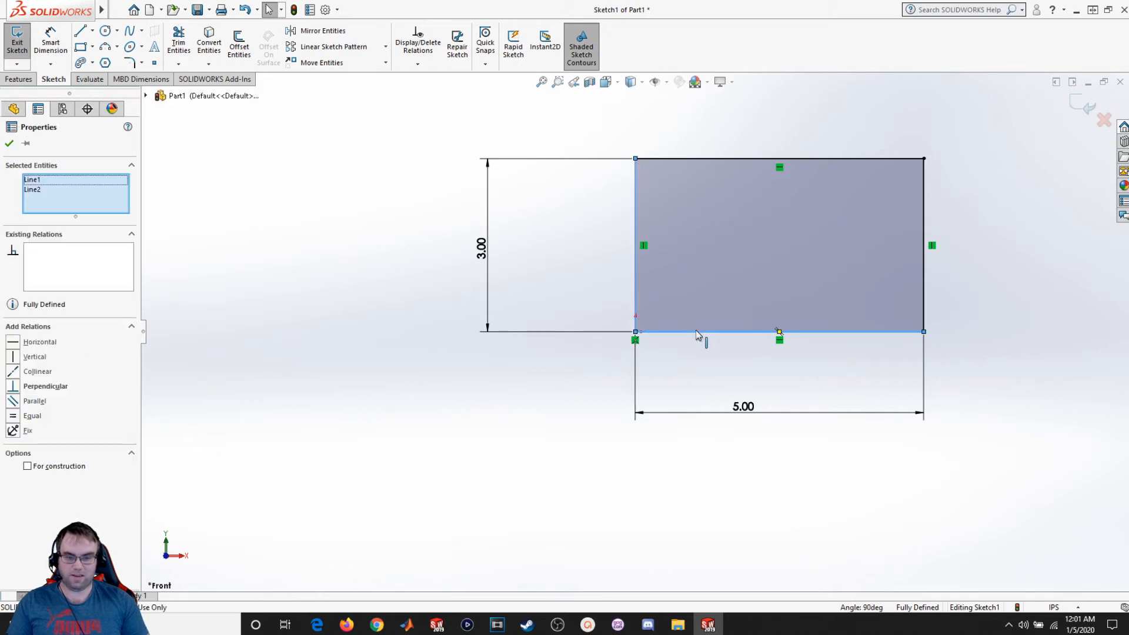
{"action": "left_click", "coordinate": [20, 417]}
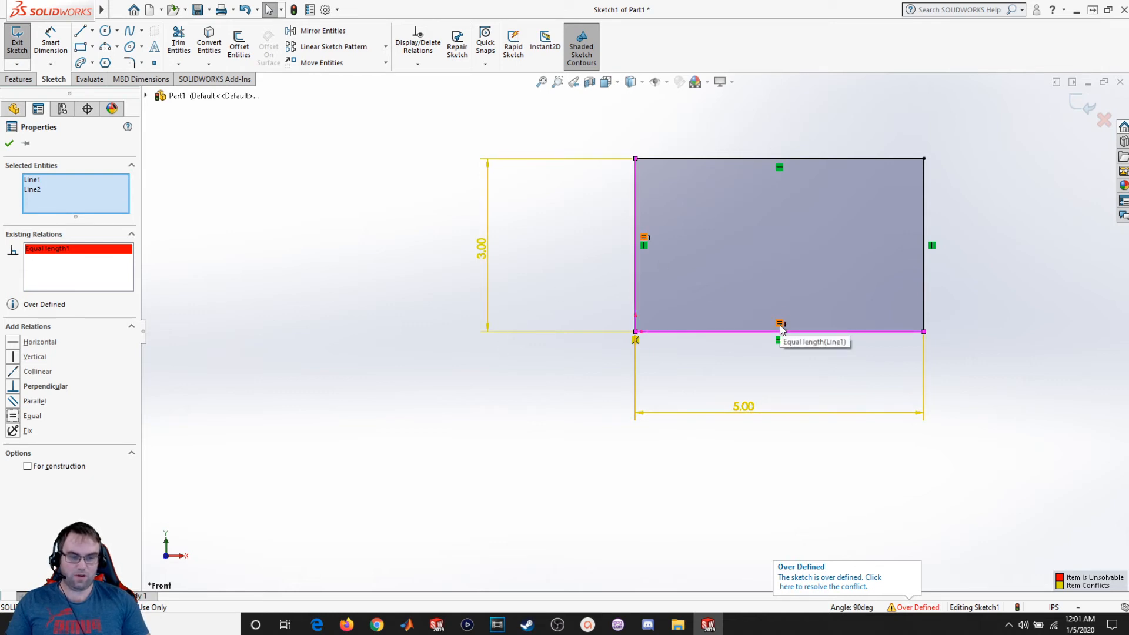
{"action": "left_click", "coordinate": [9, 142]}
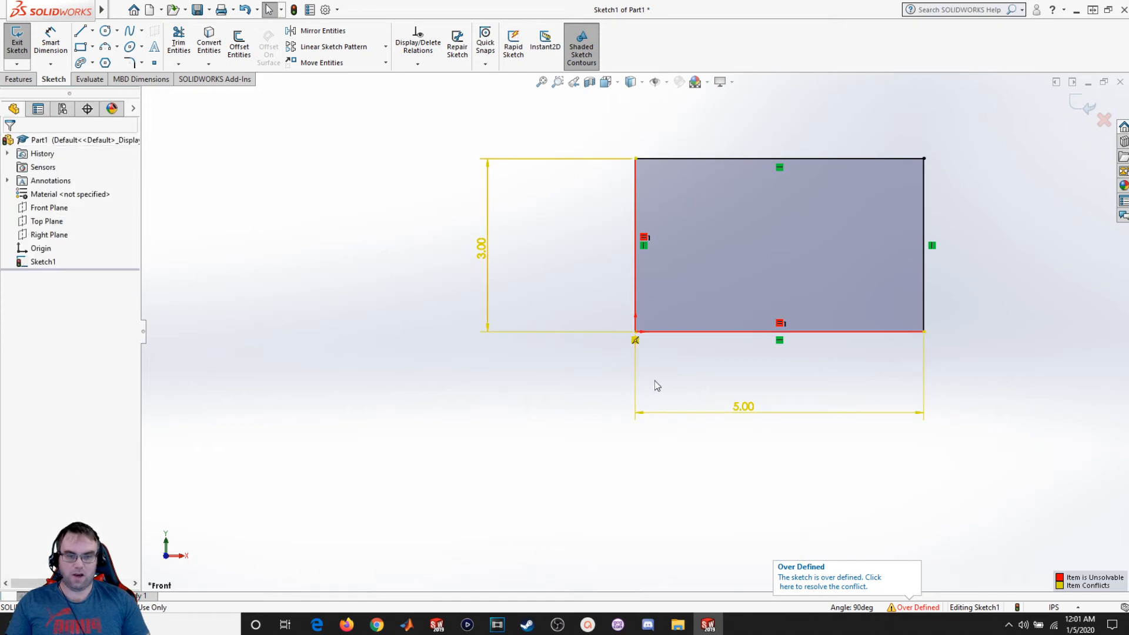
{"action": "left_click", "coordinate": [781, 324]}
{"action": "key", "text": "Delete"}
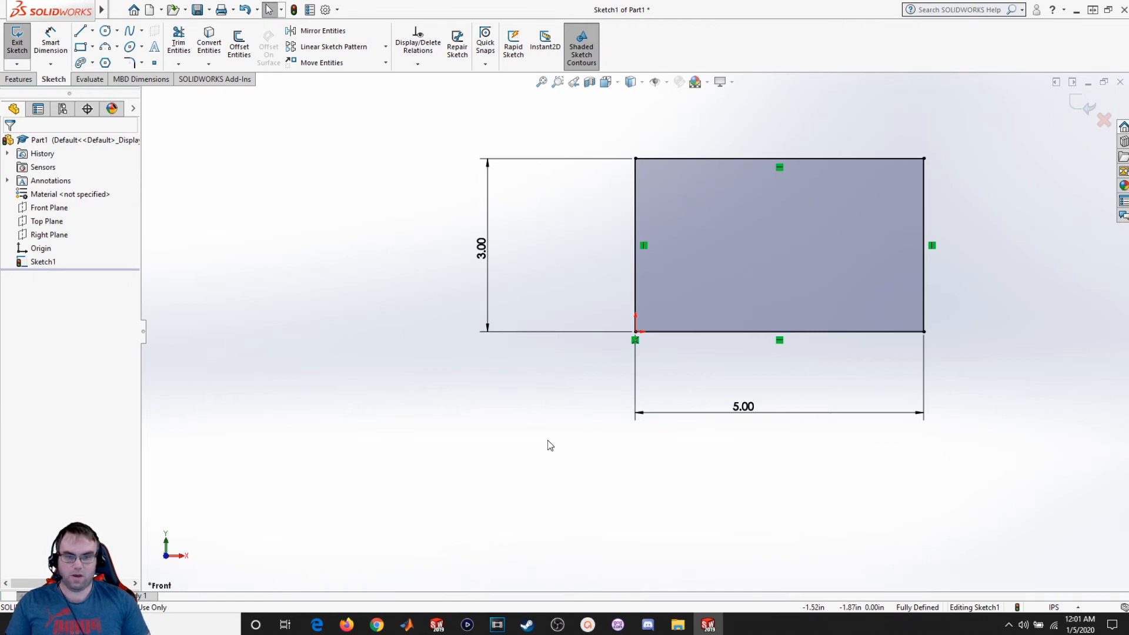
Apply an Equal relation to the rectangle's left and bottom edges and delete the 5.00 in width dimension
{"action": "left_click", "coordinate": [634, 269]}
{"action": "left_click", "coordinate": [706, 332], "text": "ctrl"}
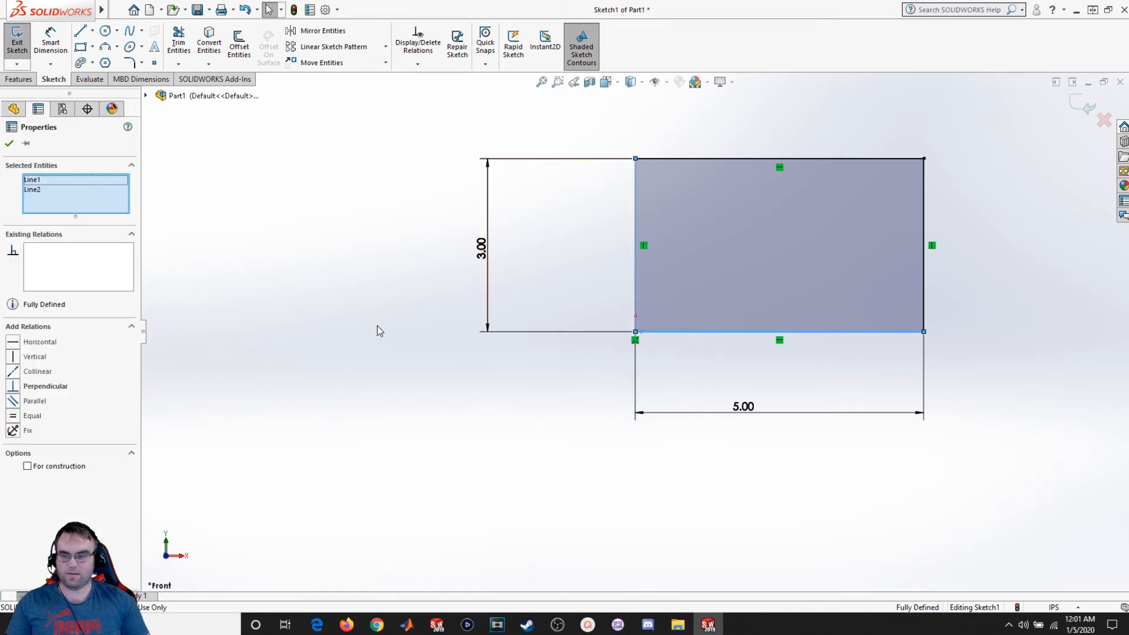
{"action": "left_click", "coordinate": [13, 415]}
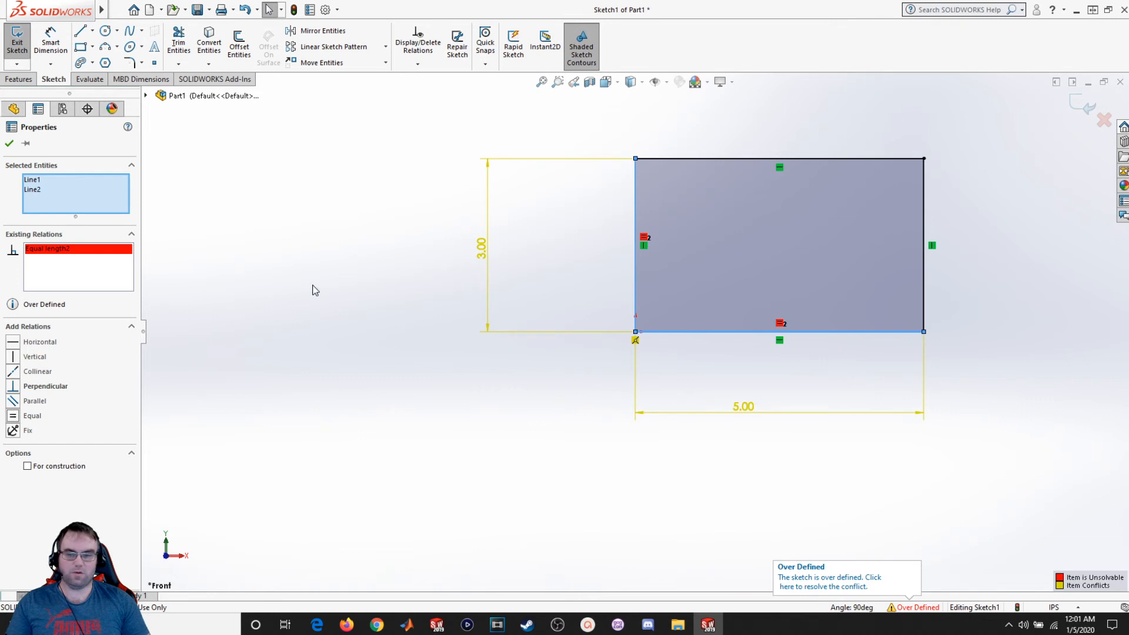
{"action": "left_click", "coordinate": [9, 144]}
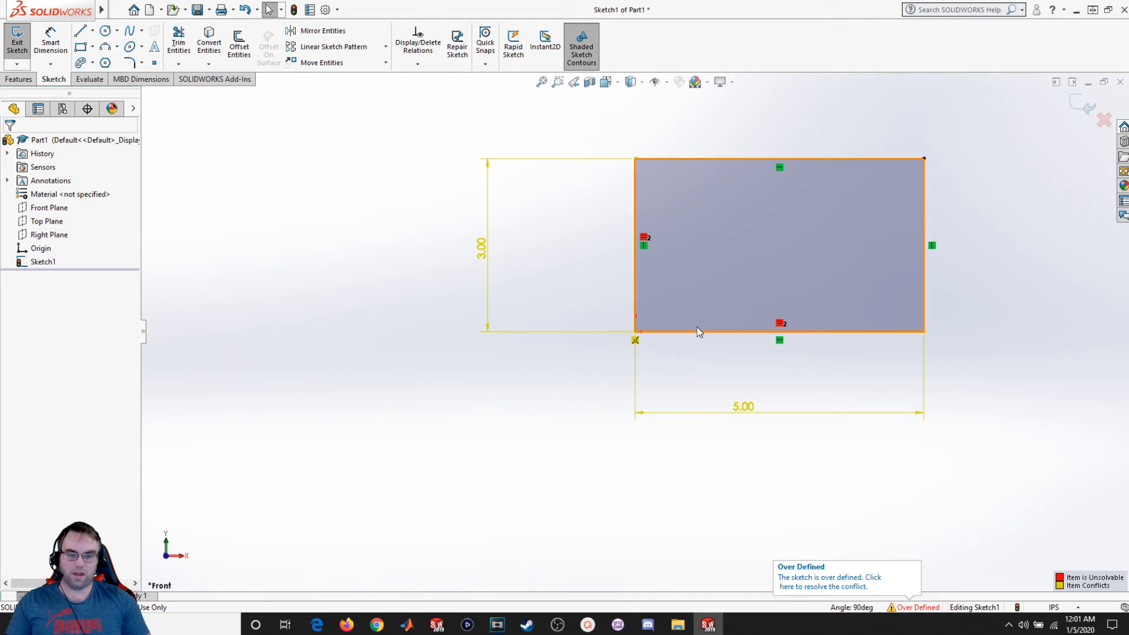
{"action": "right_click", "coordinate": [741, 418]}
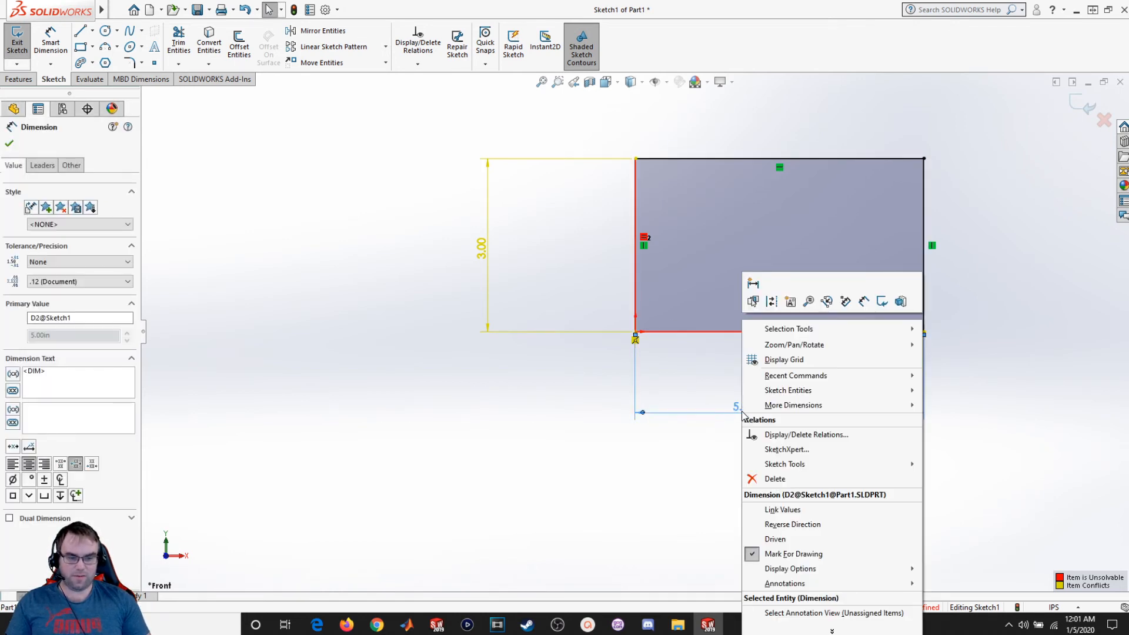
{"action": "left_click", "coordinate": [764, 479]}
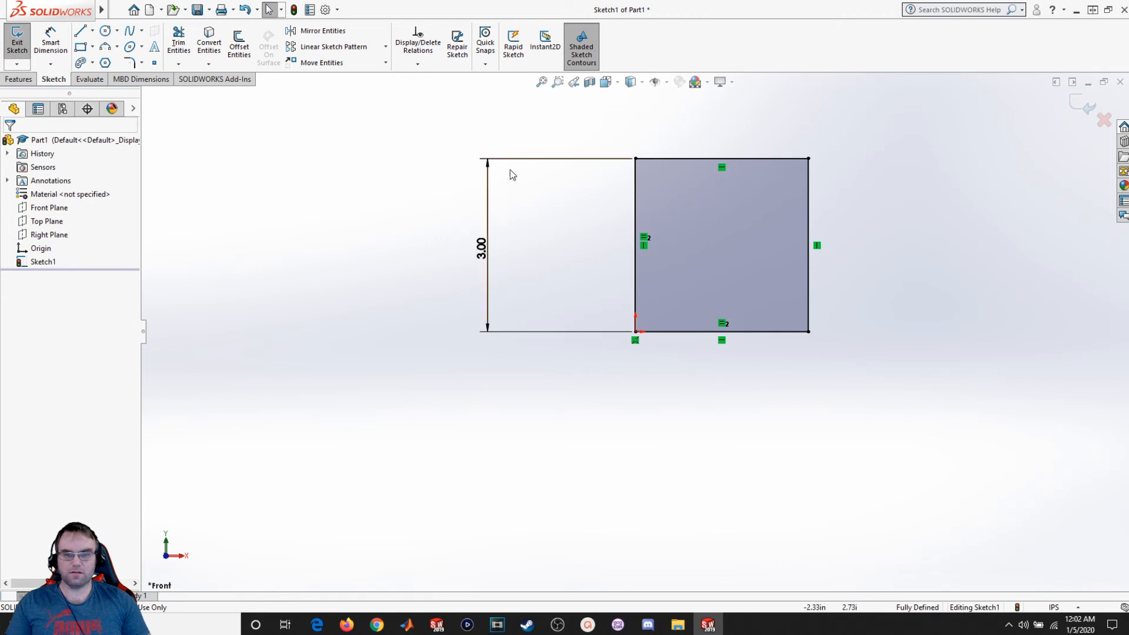
Delete all four lines of the square together with its dimension from the sketch
{"action": "left_click", "coordinate": [698, 288]}
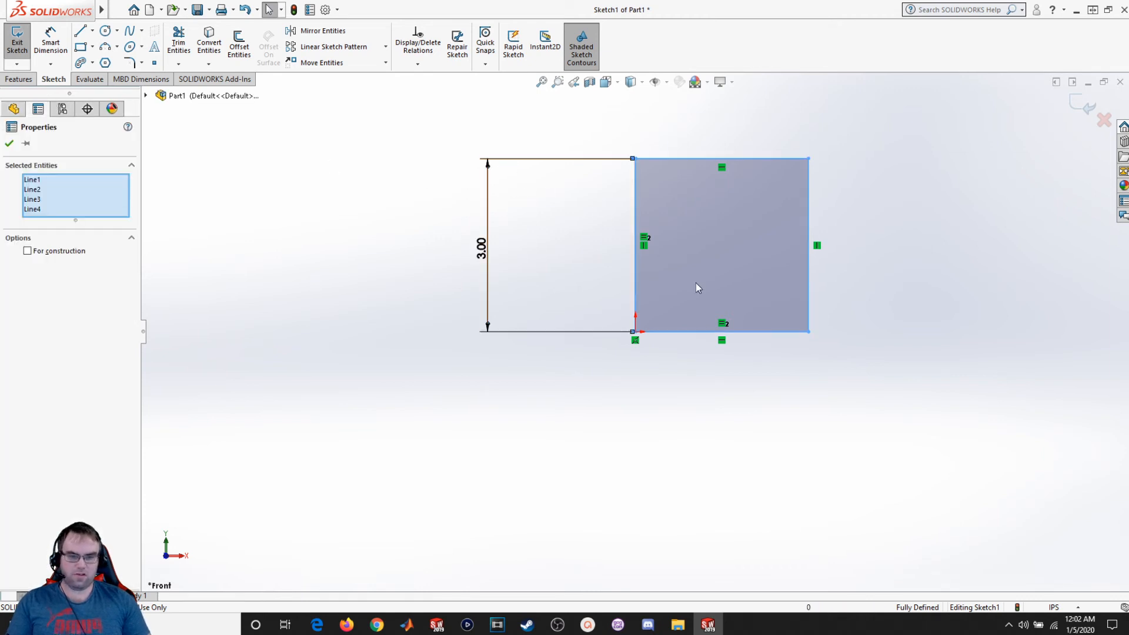
{"action": "left_click", "coordinate": [9, 145]}
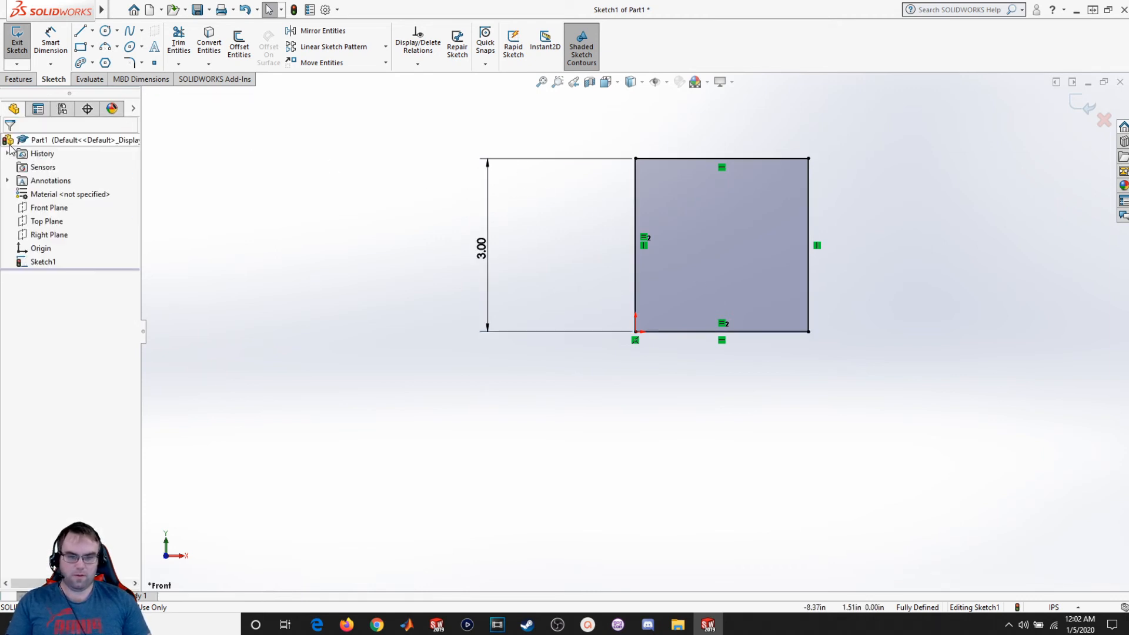
{"action": "left_click", "coordinate": [591, 306]}
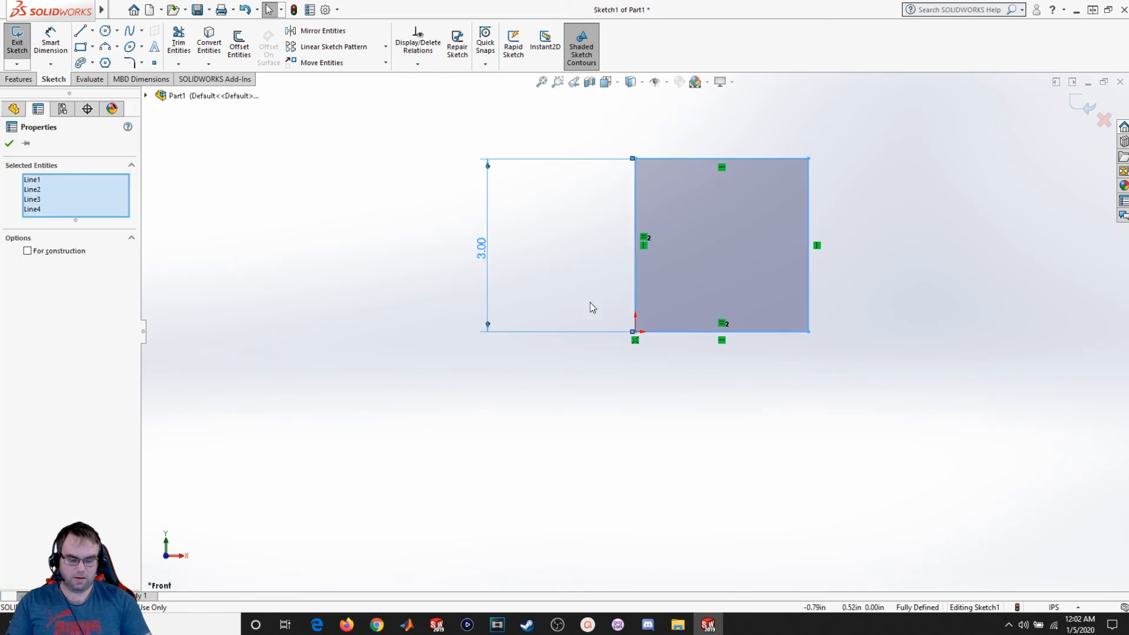
{"action": "key", "text": "Delete"}
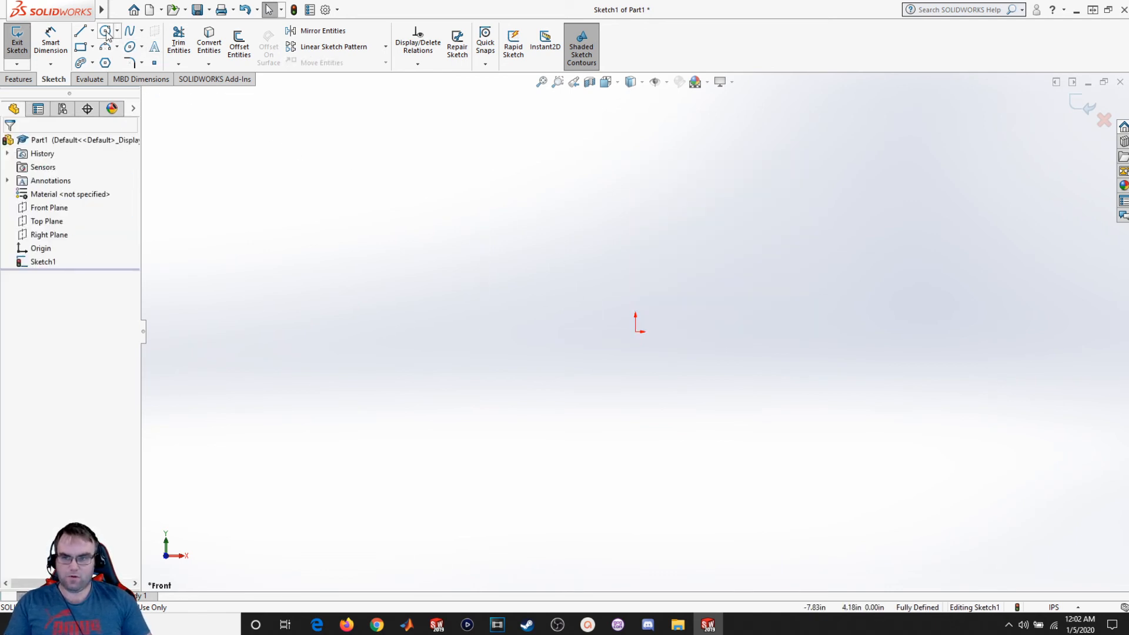
Draw a centre-point circle with a radius of about 2.42 in, centred above and to the left of the origin
{"action": "left_click", "coordinate": [139, 48]}
{"action": "left_click", "coordinate": [509, 259]}
{"action": "left_click", "coordinate": [595, 369]}
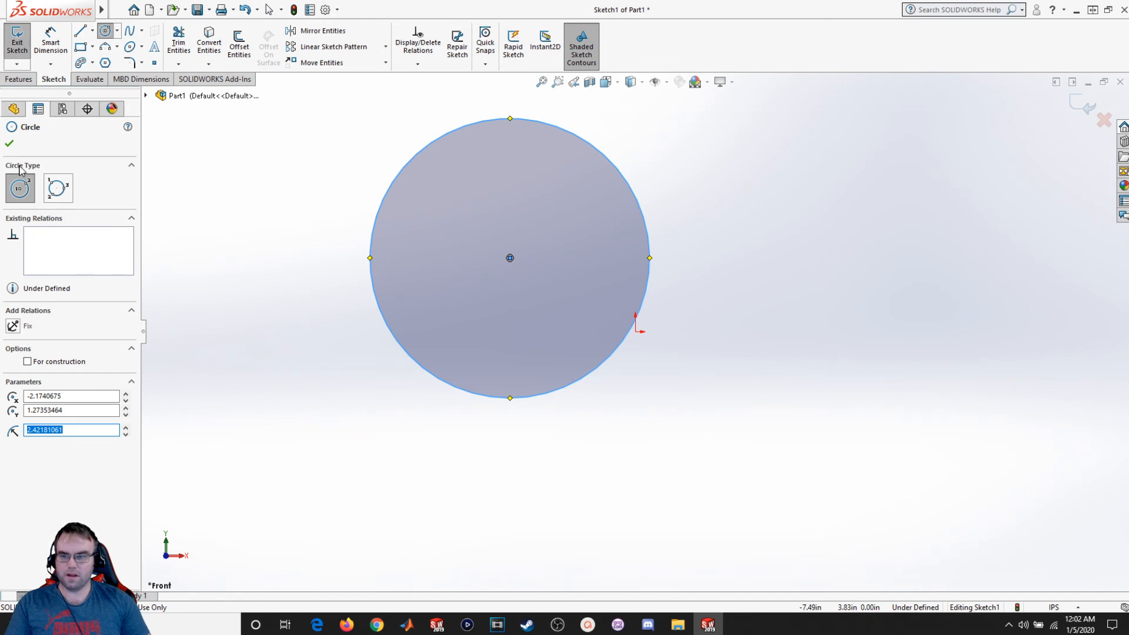
Dimension the horizontal distance between the circle's centre and the origin, and set it to 5 in
{"action": "left_click", "coordinate": [10, 144]}
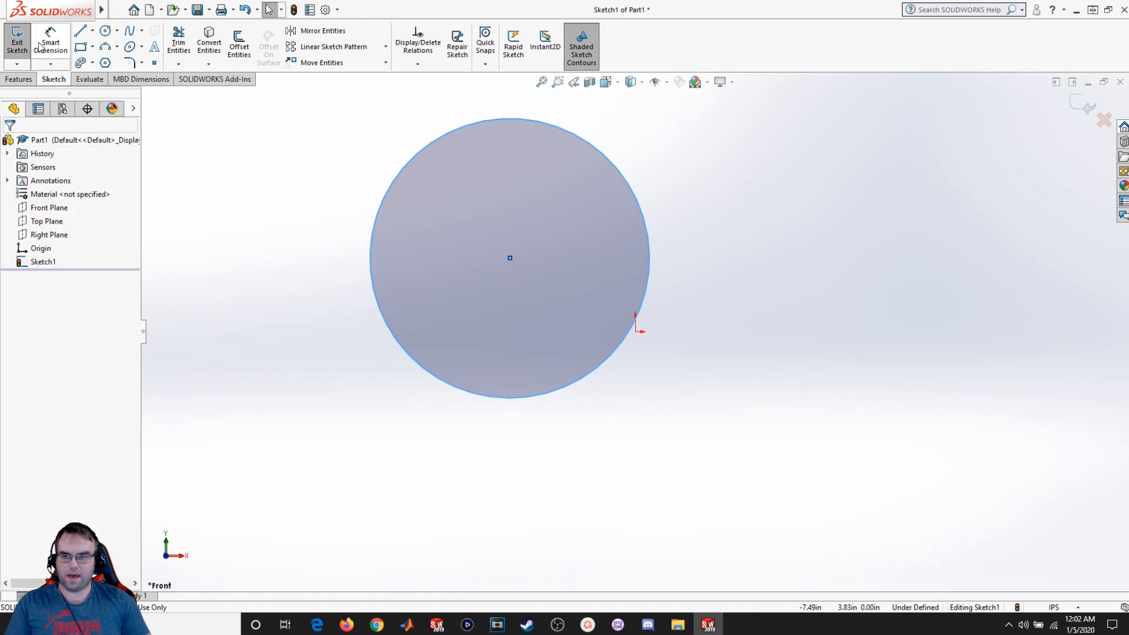
{"action": "left_click", "coordinate": [40, 47]}
{"action": "left_click", "coordinate": [509, 257]}
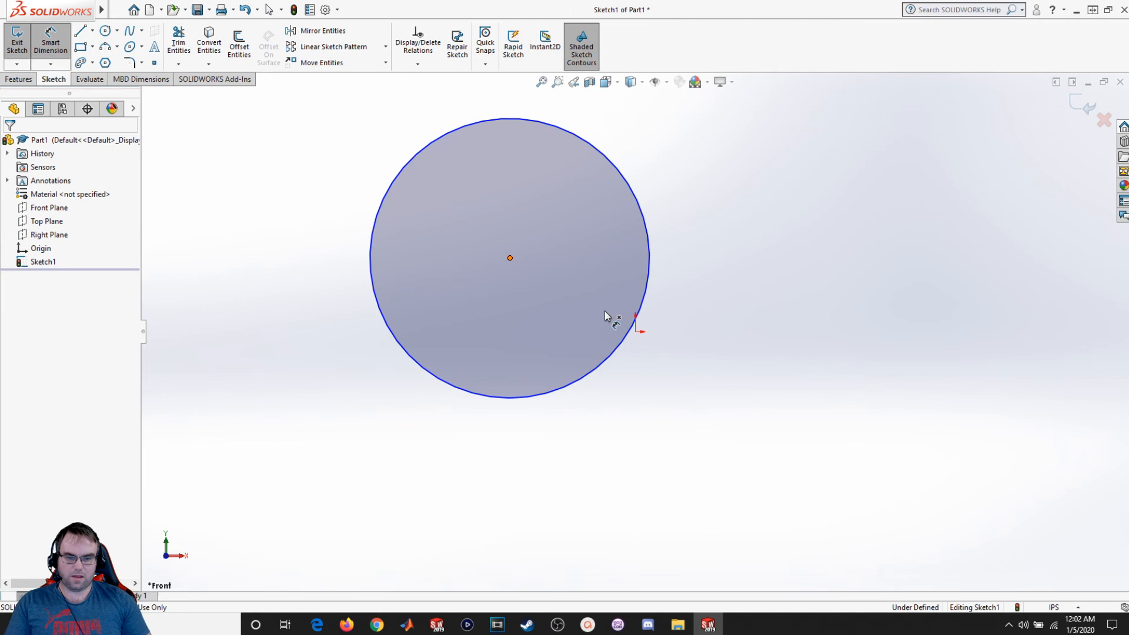
{"action": "left_click", "coordinate": [634, 332]}
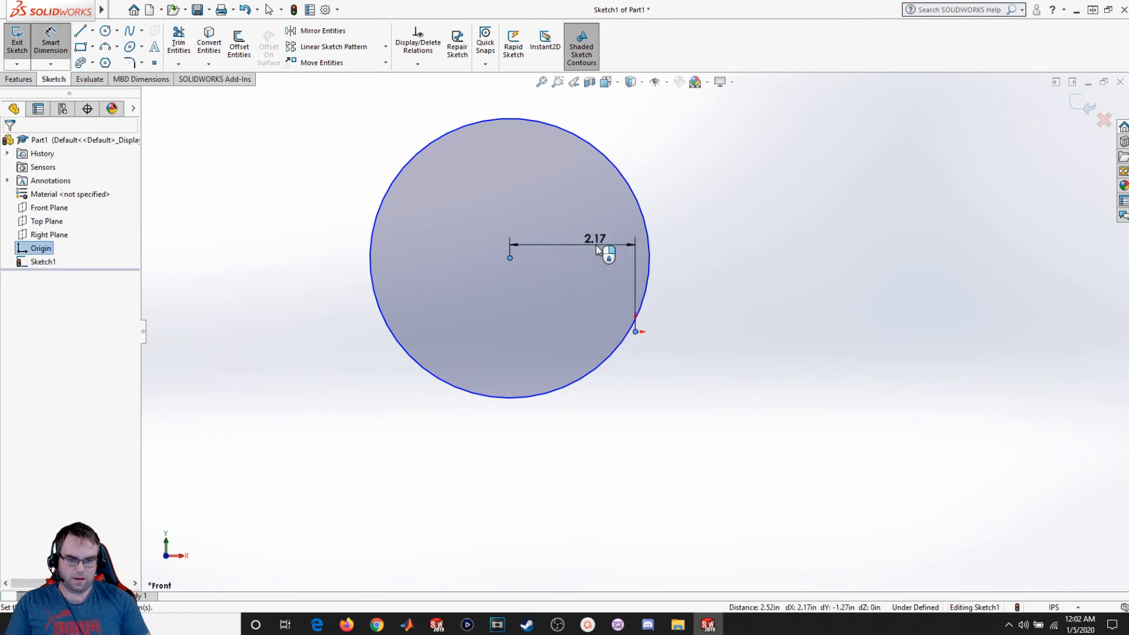
{"action": "left_click", "coordinate": [598, 250]}
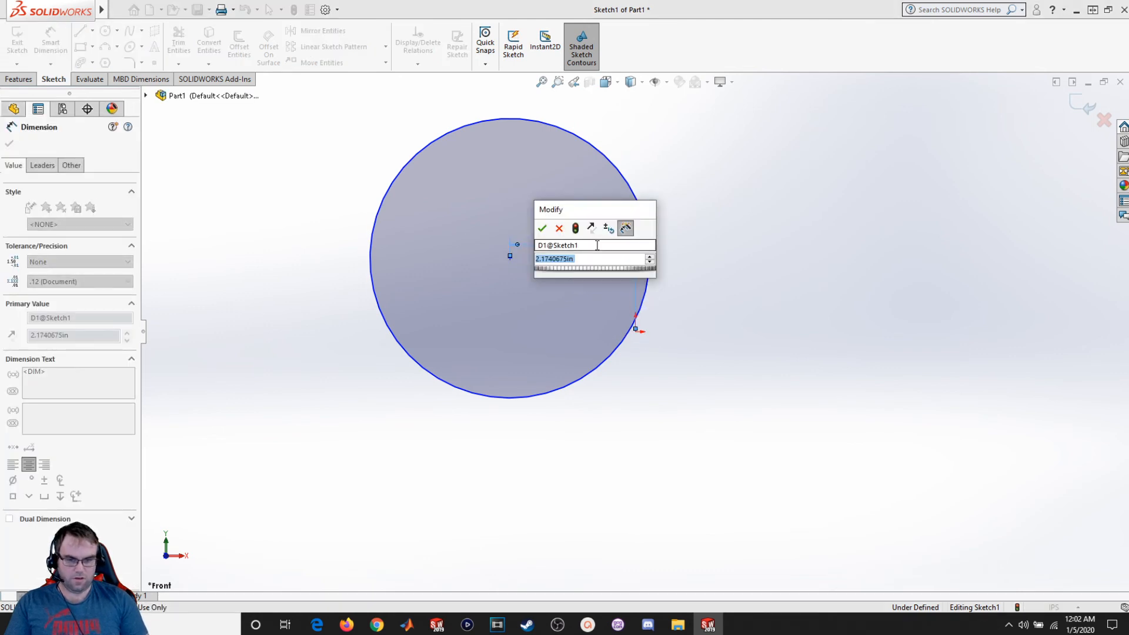
{"action": "type", "text": "5"}
{"action": "key", "text": "Return"}
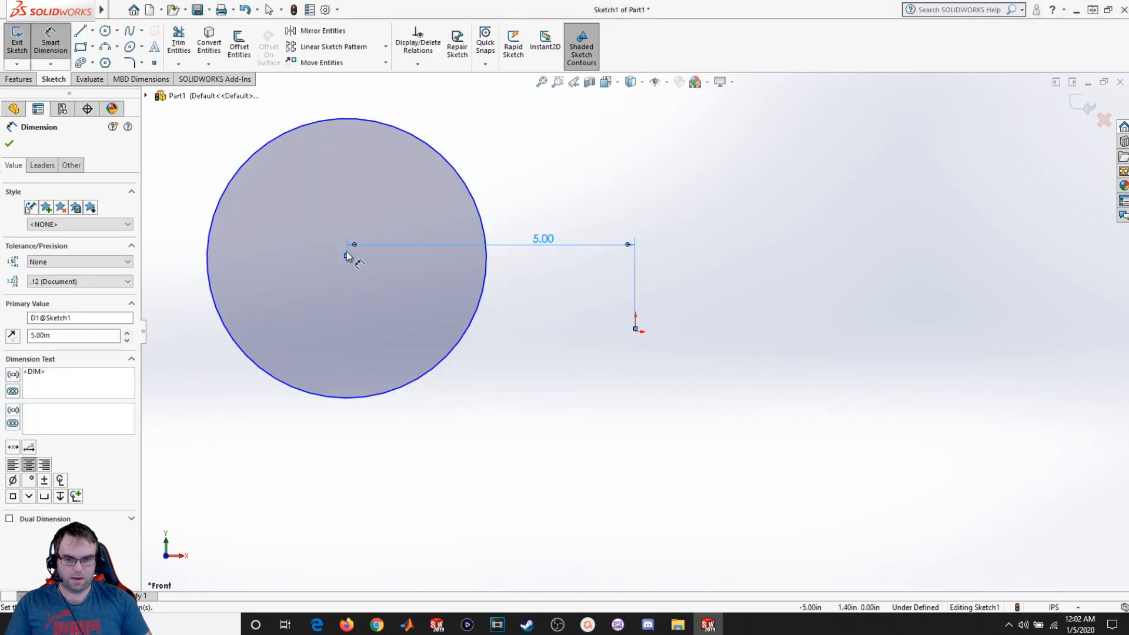
{"action": "left_click_drag", "start_coordinate": [347, 258], "coordinate": [440, 312]}
{"action": "key", "text": "Escape"}
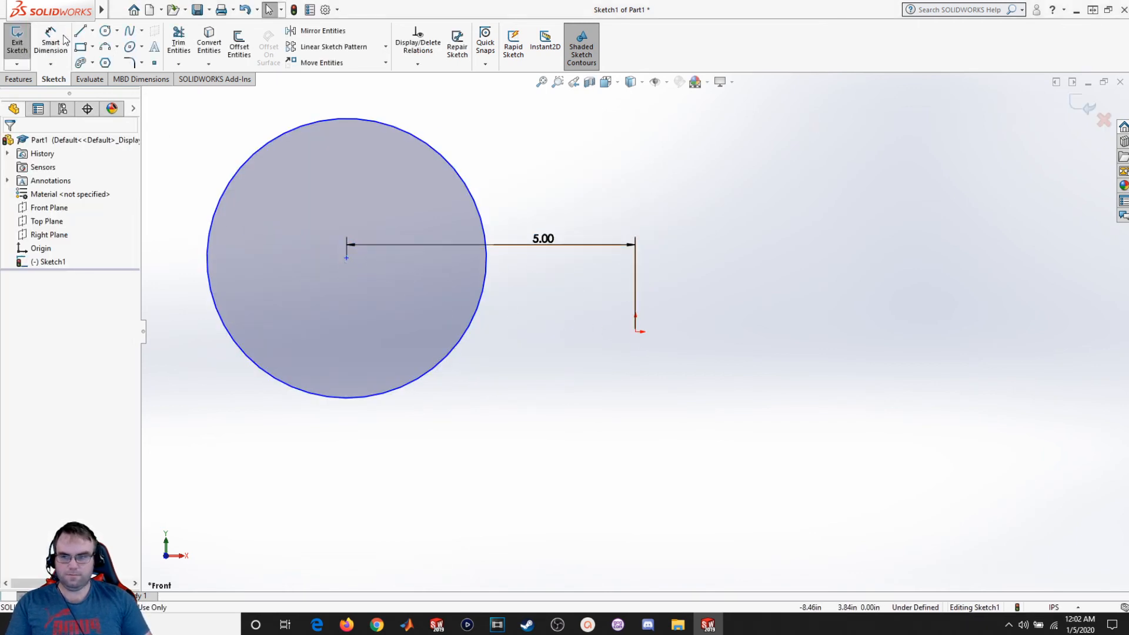
Dimension the vertical distance between the circle's centre and the origin, and set it to 3 in
{"action": "left_click", "coordinate": [62, 36]}
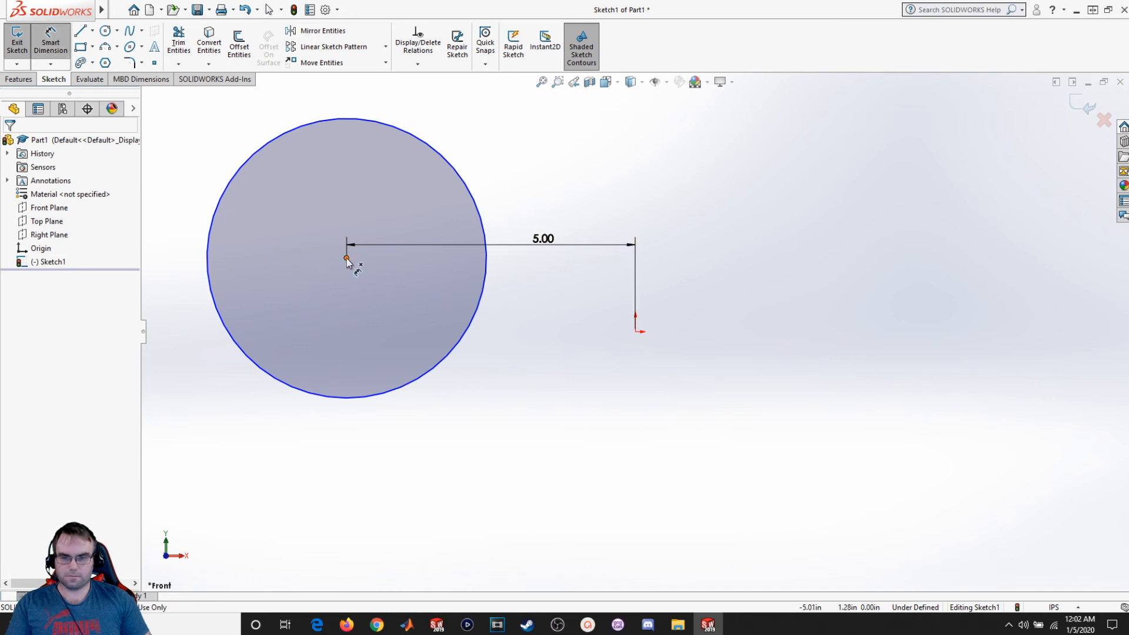
{"action": "left_click", "coordinate": [346, 258]}
{"action": "left_click", "coordinate": [636, 332]}
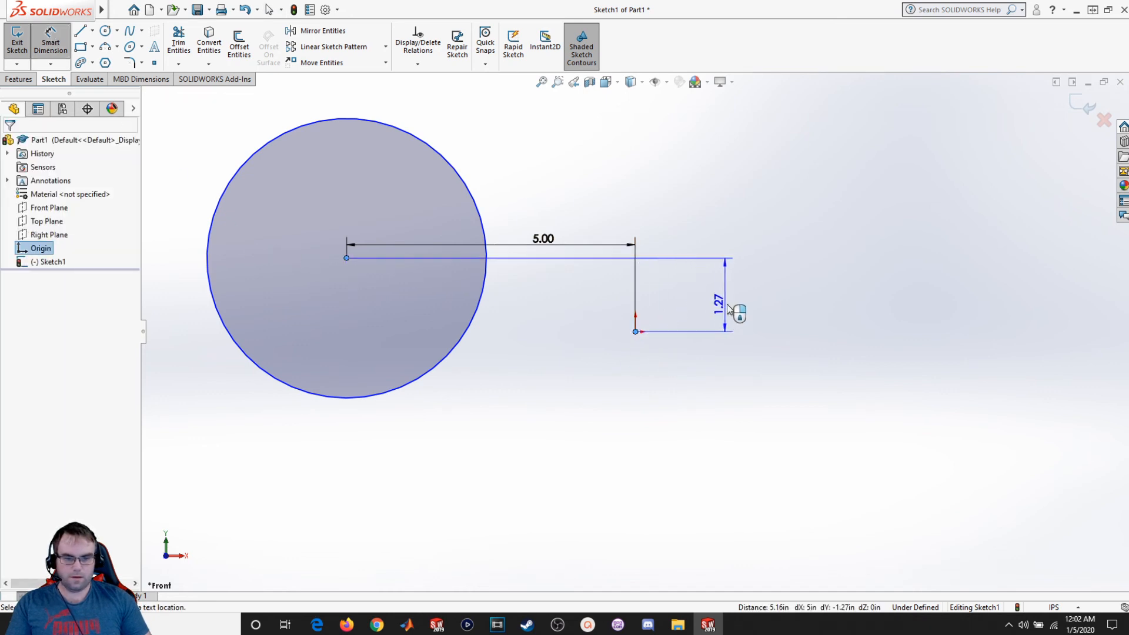
{"action": "left_click", "coordinate": [738, 308]}
{"action": "key", "text": "Return"}
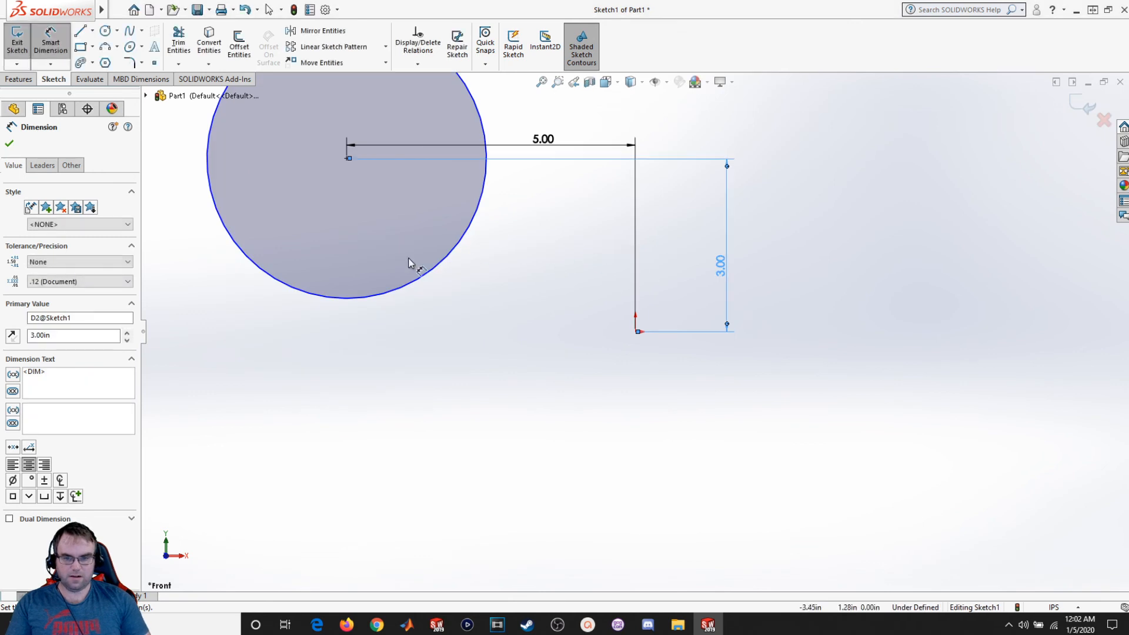
Add a diameter dimension to the circle and set it to 5 in
{"action": "left_click", "coordinate": [425, 279]}
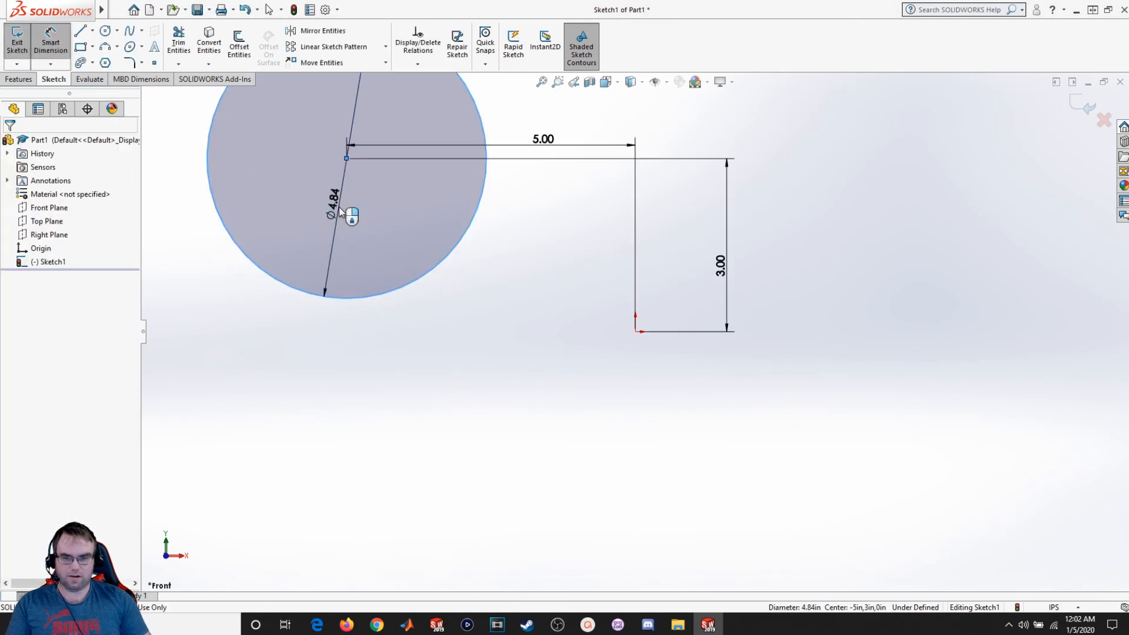
{"action": "left_click", "coordinate": [348, 211]}
{"action": "type", "text": "5"}
{"action": "key", "text": "Return"}
{"action": "scroll", "coordinate": [539, 294], "scroll_direction": "up", "scroll_amount": 4}
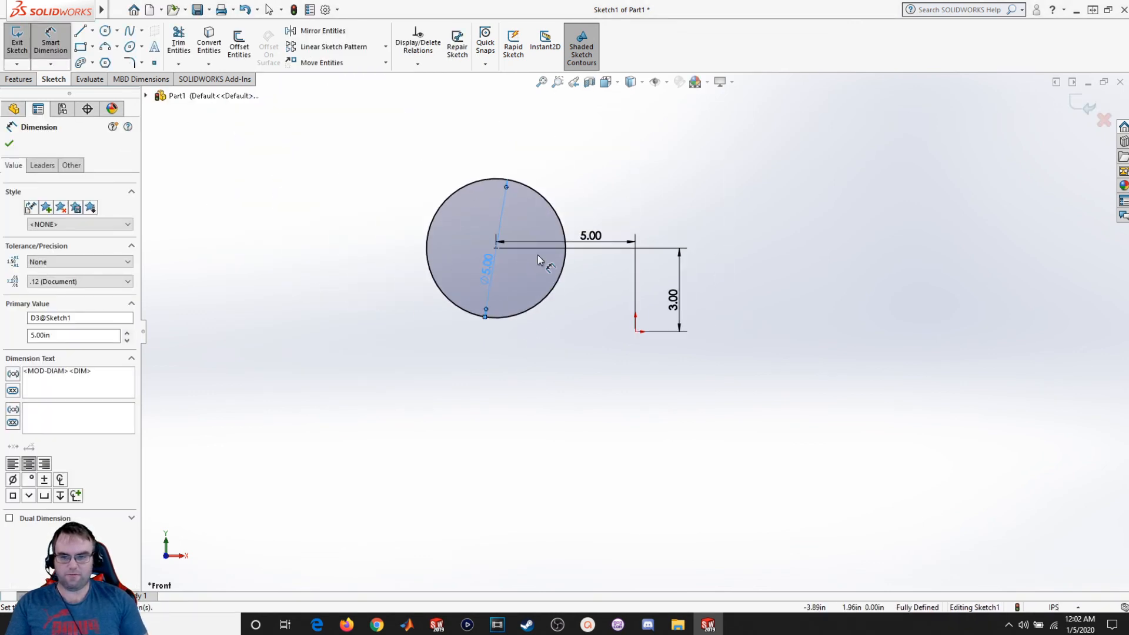
{"action": "left_click", "coordinate": [10, 142]}
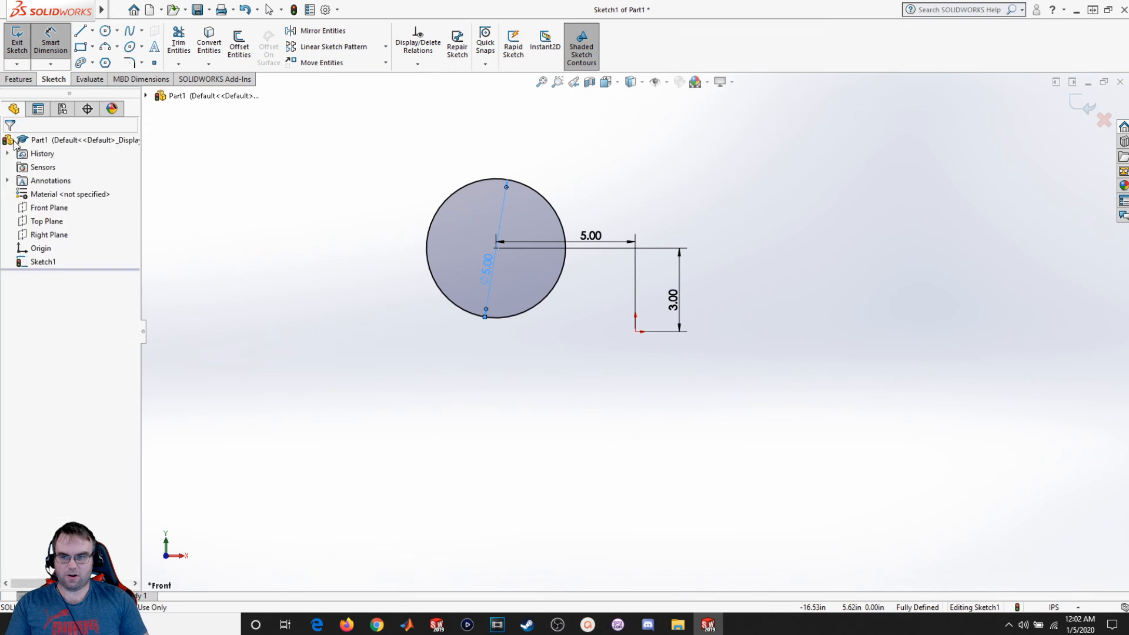
Try a Coincident relation between the dimensioned circle's centre point and the origin
{"action": "left_click", "coordinate": [496, 249]}
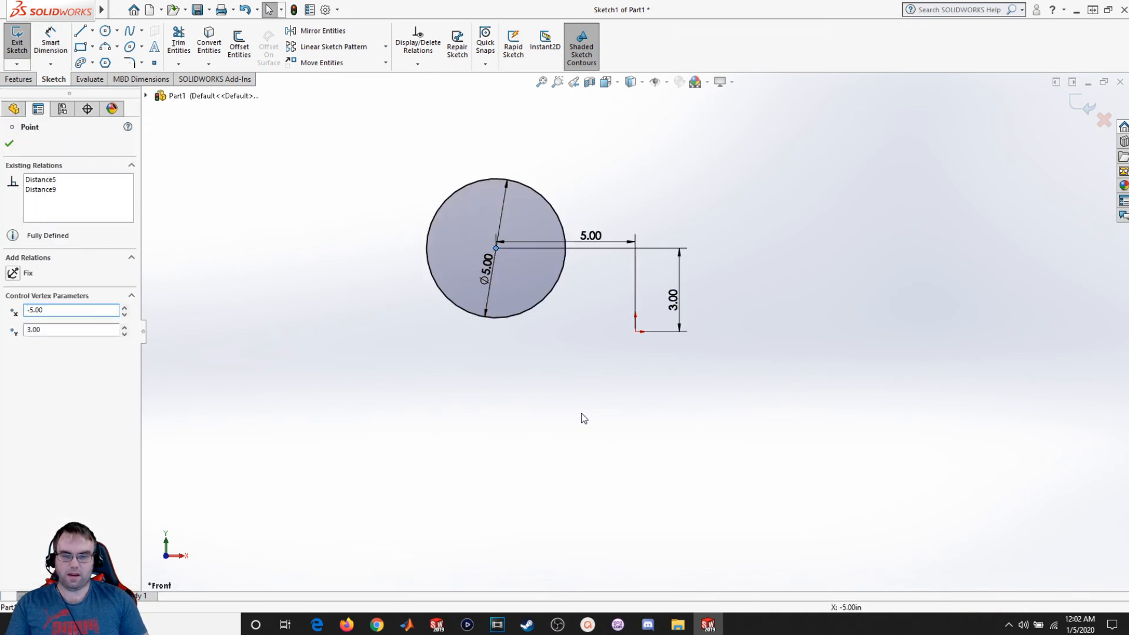
{"action": "left_click", "coordinate": [563, 388]}
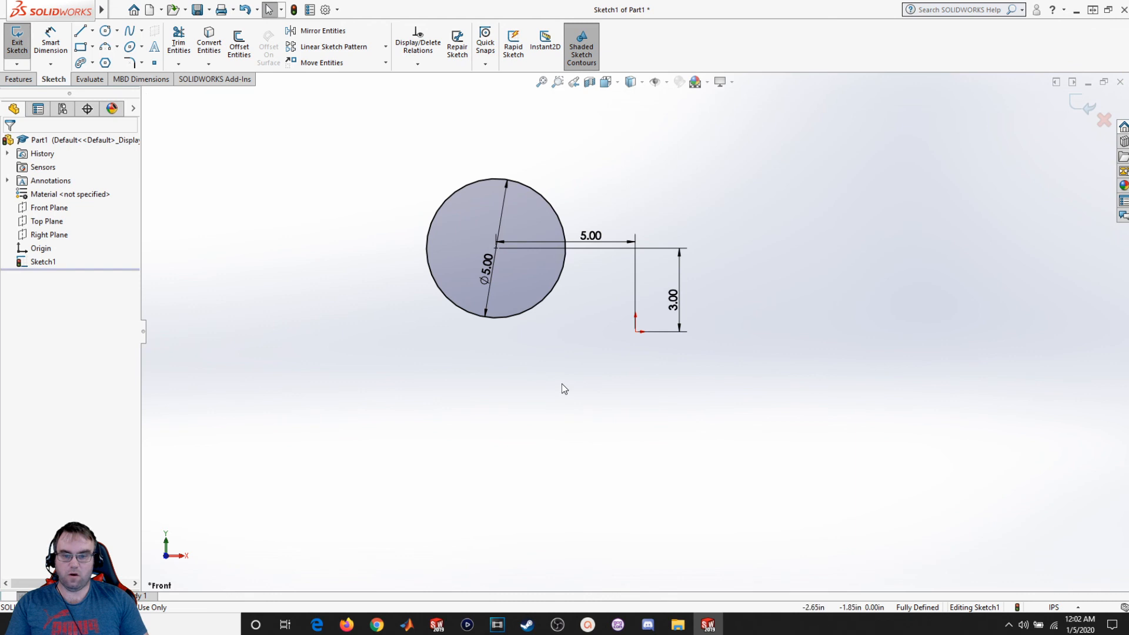
{"action": "left_click", "coordinate": [497, 249]}
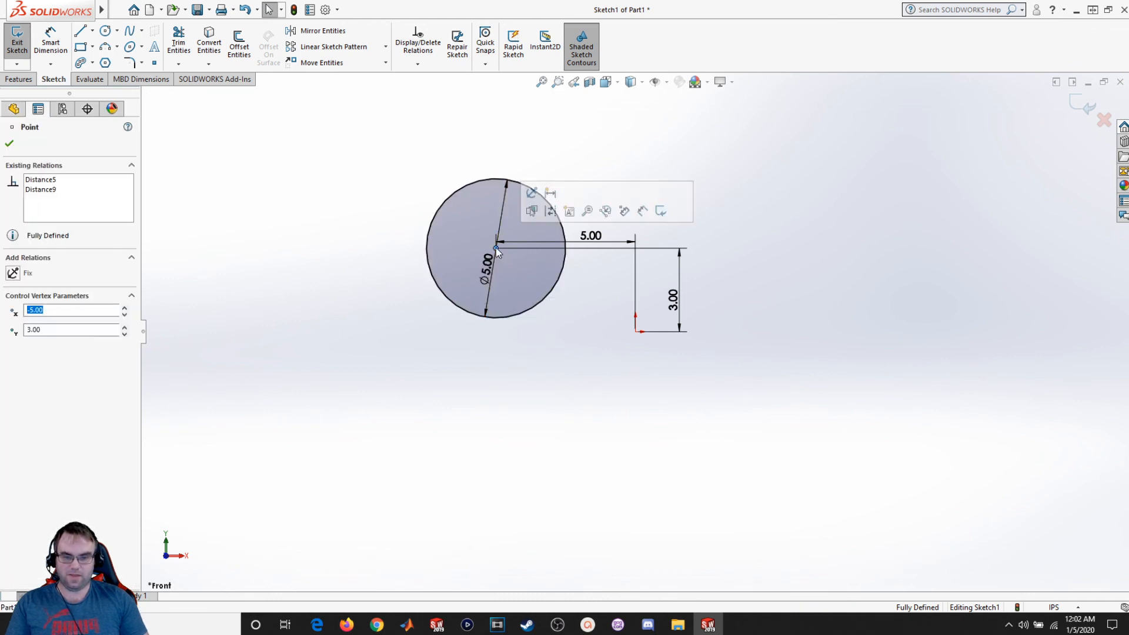
{"action": "left_click", "coordinate": [634, 332], "text": "ctrl"}
{"action": "left_click", "coordinate": [13, 371]}
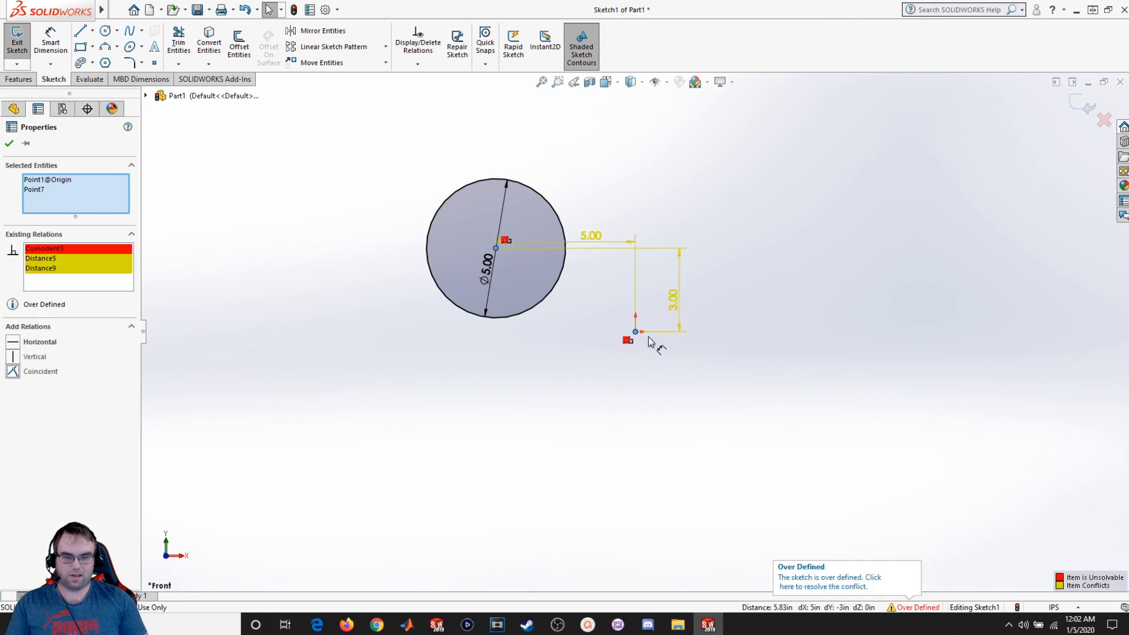
{"action": "scroll", "coordinate": [708, 329], "scroll_direction": "down", "scroll_amount": 3}
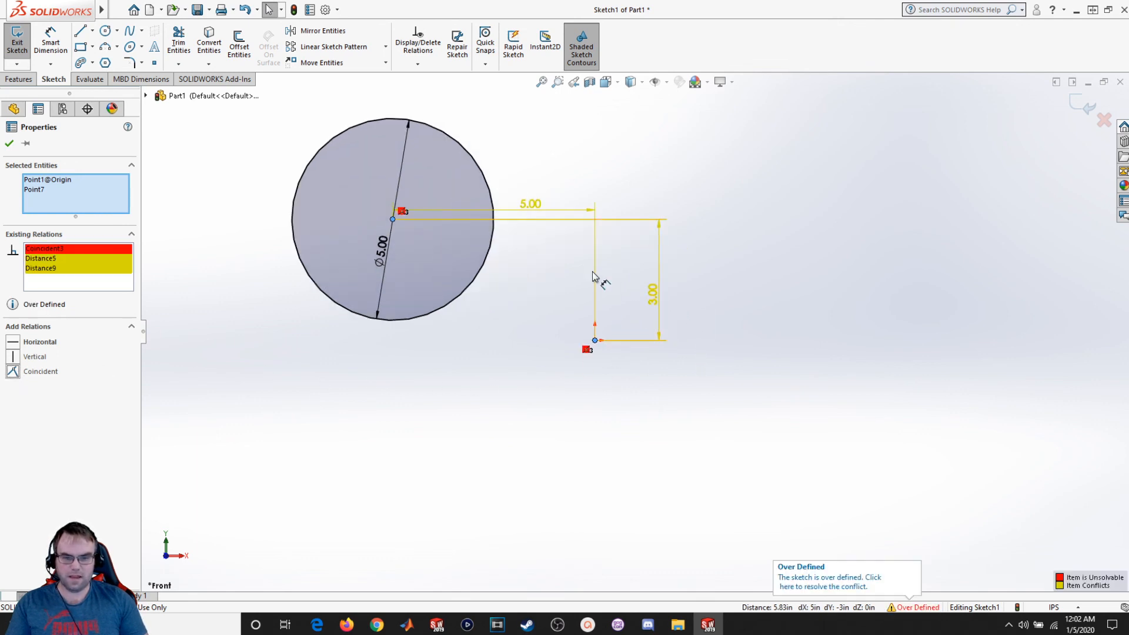
Move the horizontal 5.00 in dimension farther above the circle's centre, and delete the conflicting Coincident relation between the centre and the origin
{"action": "left_click_drag", "start_coordinate": [538, 211], "coordinate": [535, 177]}
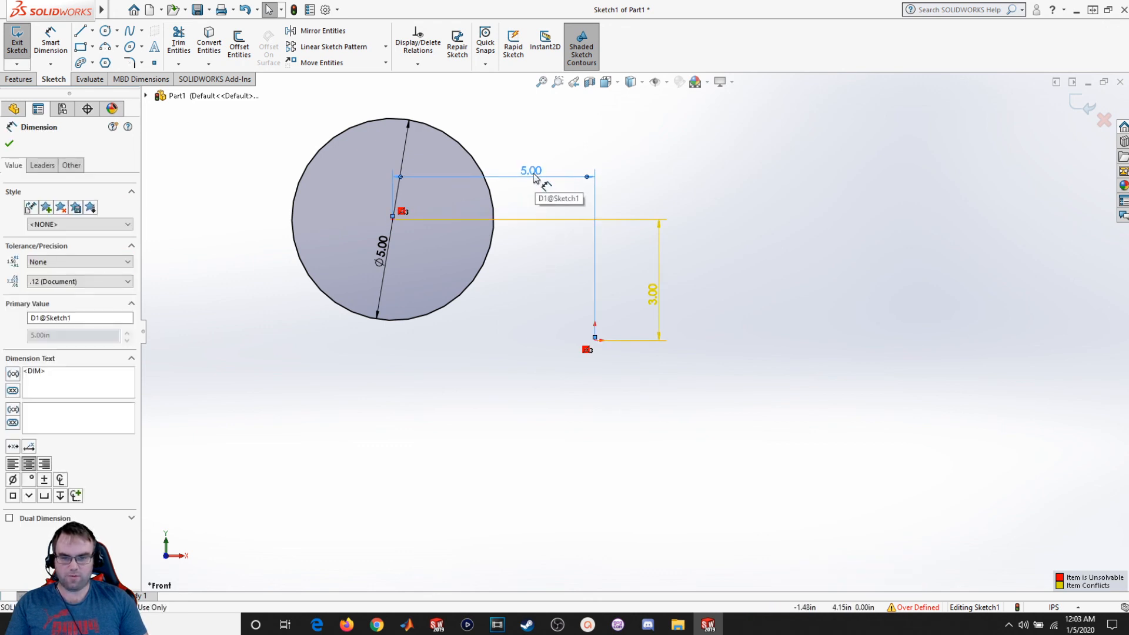
{"action": "left_click", "coordinate": [401, 213]}
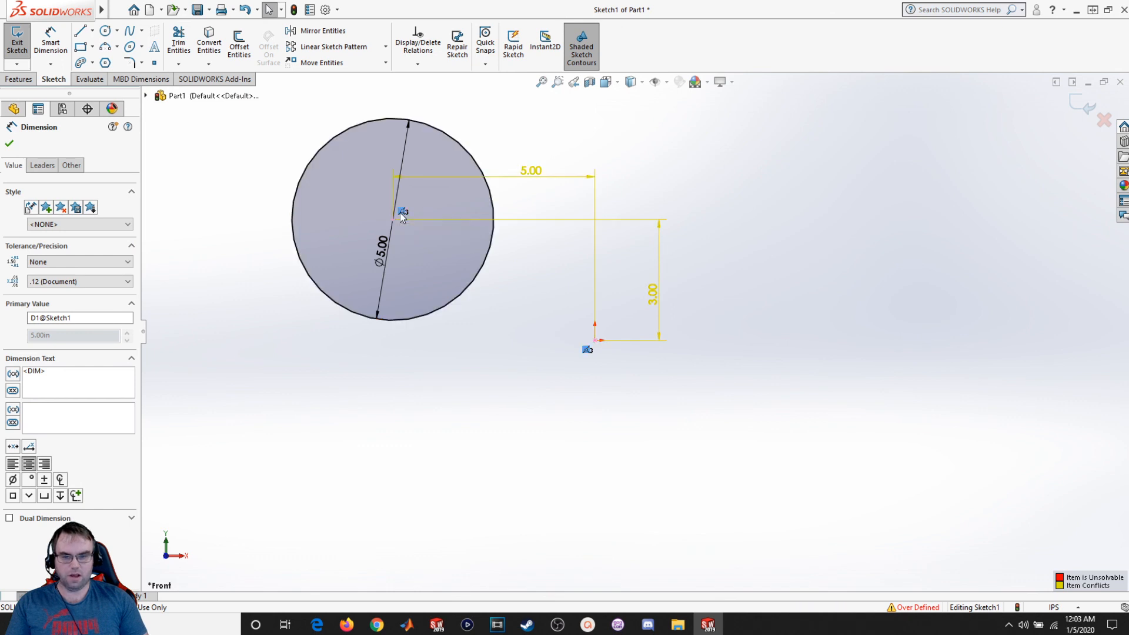
{"action": "key", "text": "Delete"}
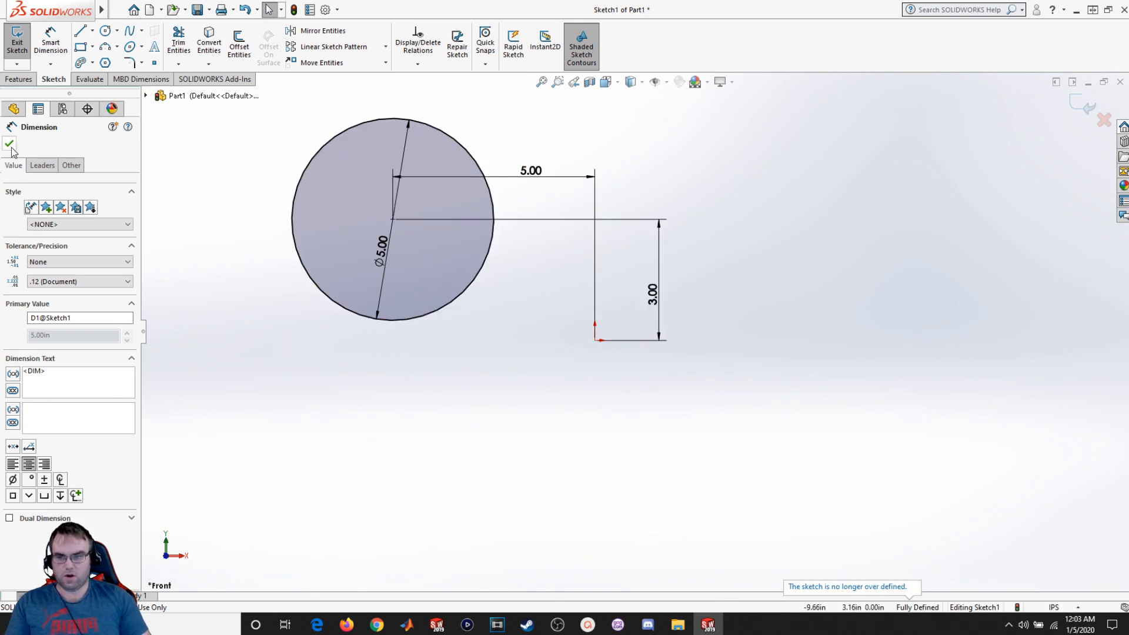
{"action": "left_click", "coordinate": [9, 143]}
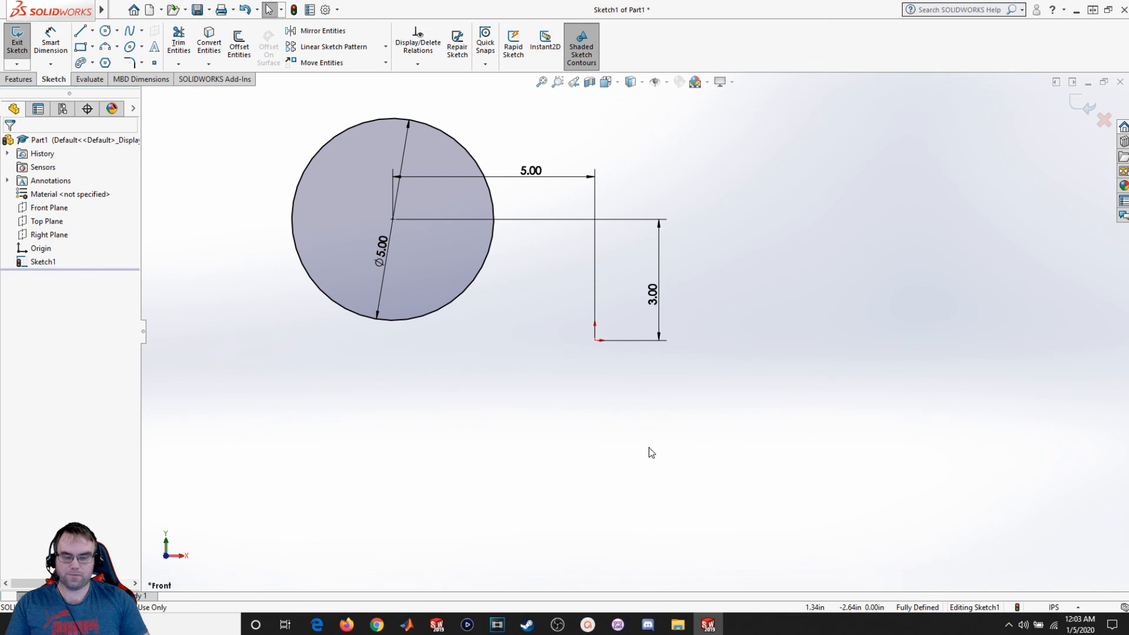